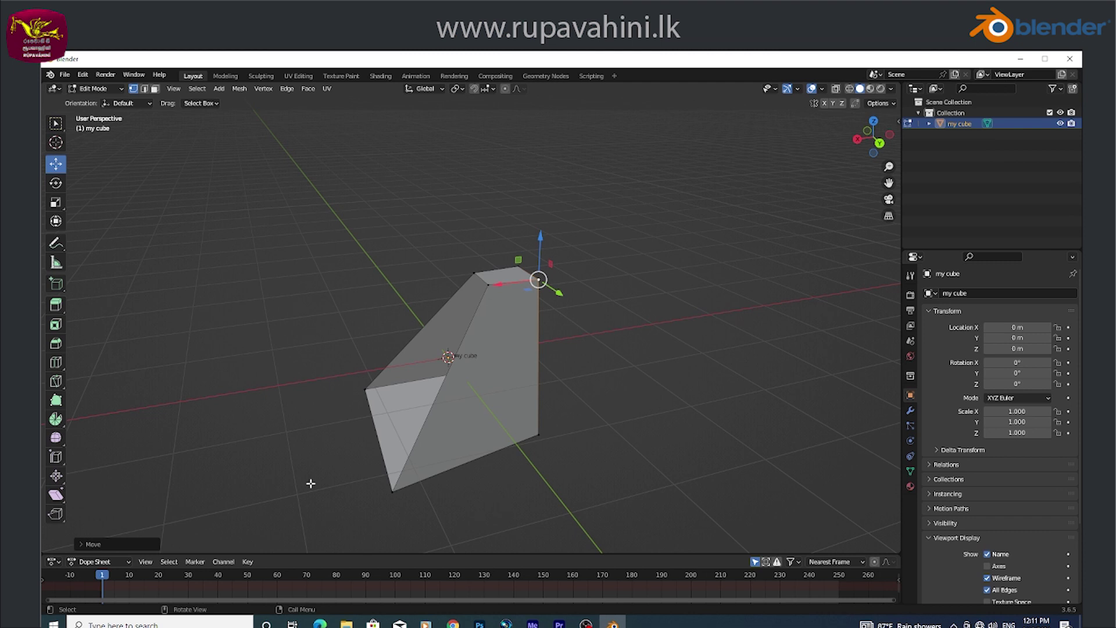
Orbit around the faceted edited mesh to inspect it from several sides
mouse_move(318, 480)
middle_down()
mouse_move(407, 462)
mouse_move(336, 460)
middle_up()
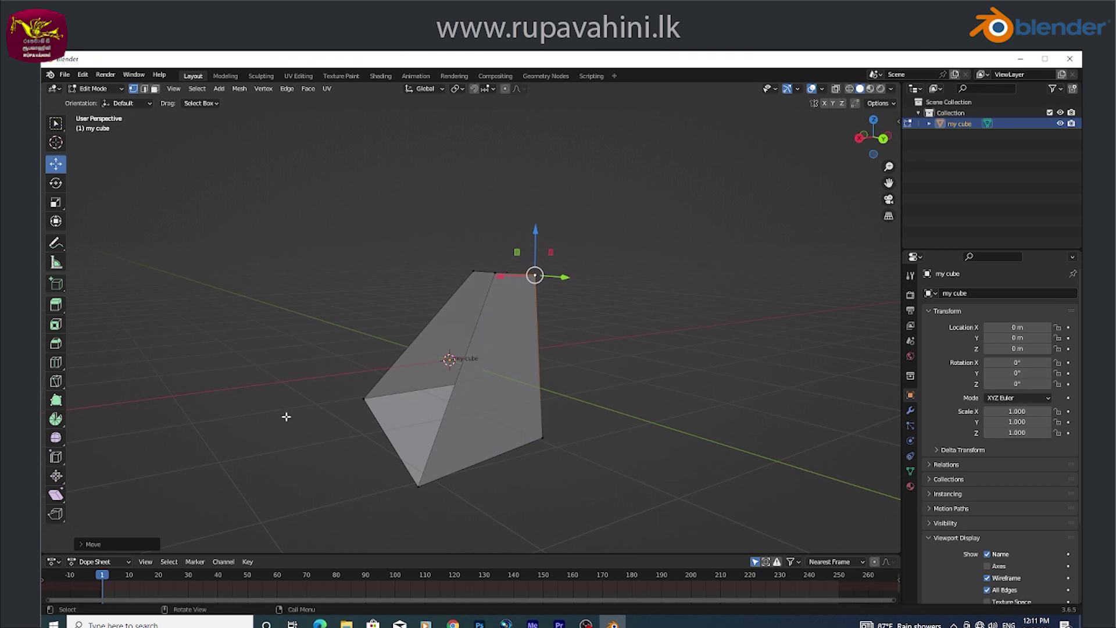
mouse_move(361, 304)
middle_down()
mouse_move(277, 382)
mouse_move(336, 365)
mouse_move(374, 329)
middle_up()
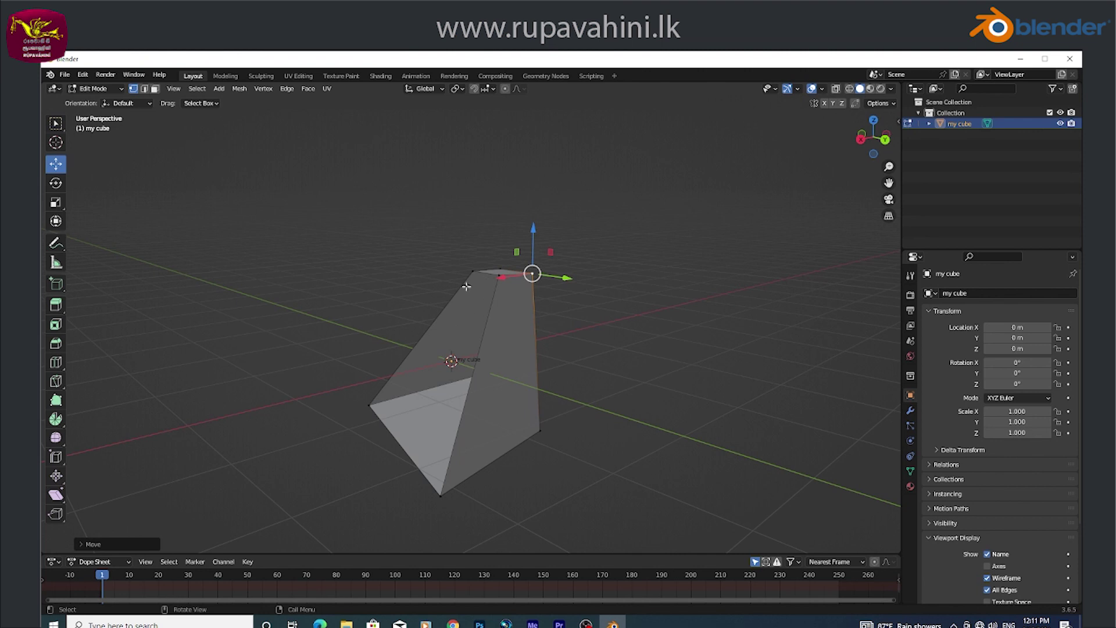
mouse_move(503, 317)
middle_down()
mouse_move(501, 351)
mouse_move(590, 351)
mouse_move(577, 333)
mouse_move(513, 367)
middle_up()
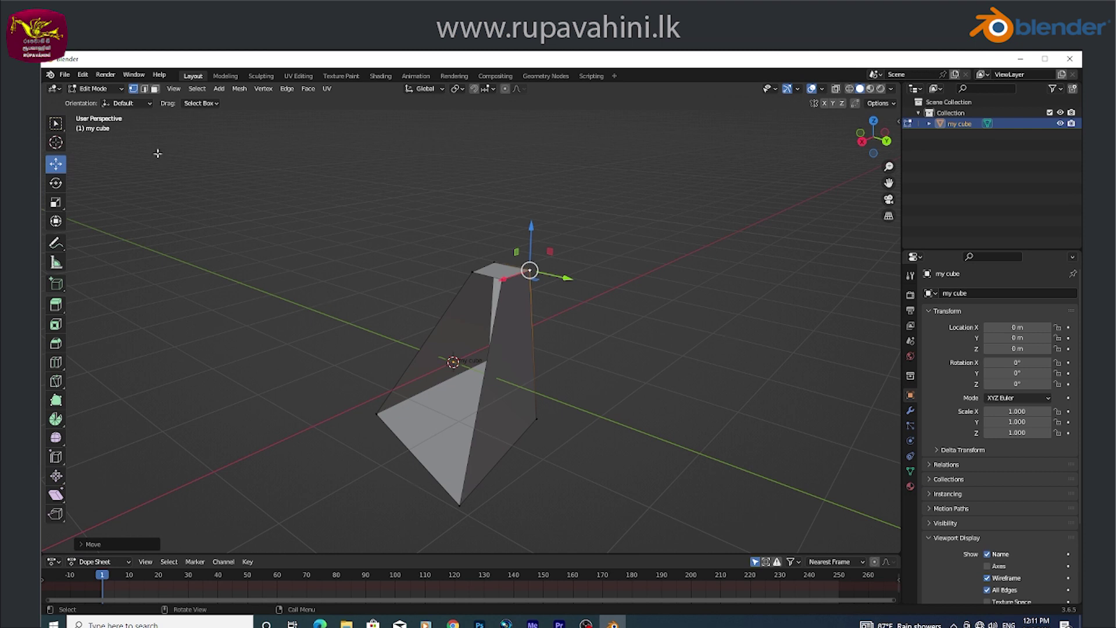
Switch to Object Mode and raise the whole cube to Location Z 1.07 m
click(105, 92)
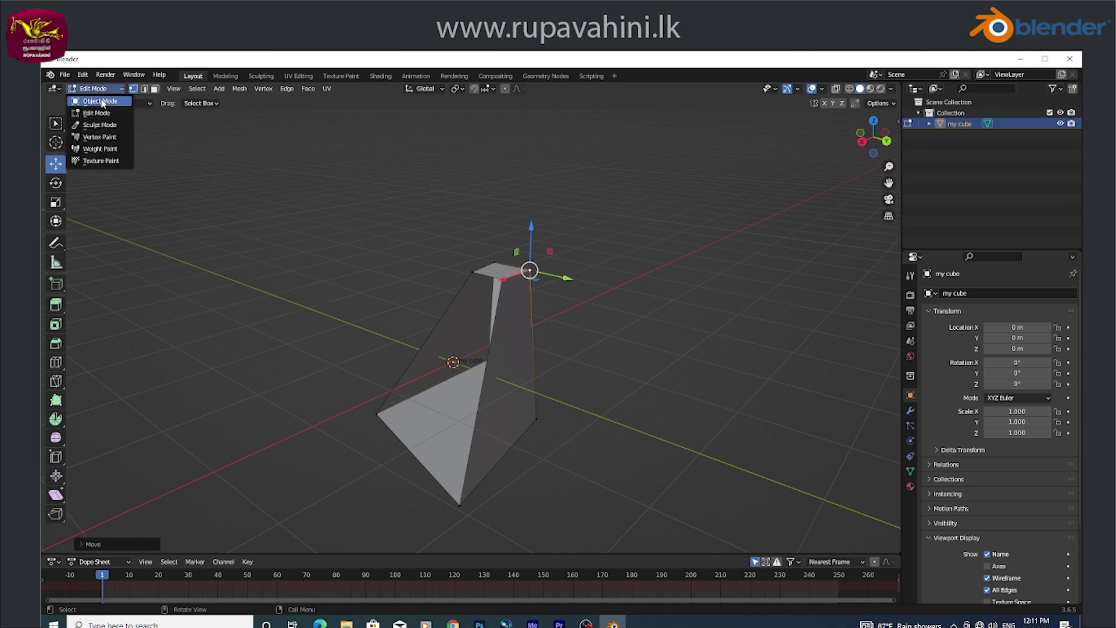
click(103, 103)
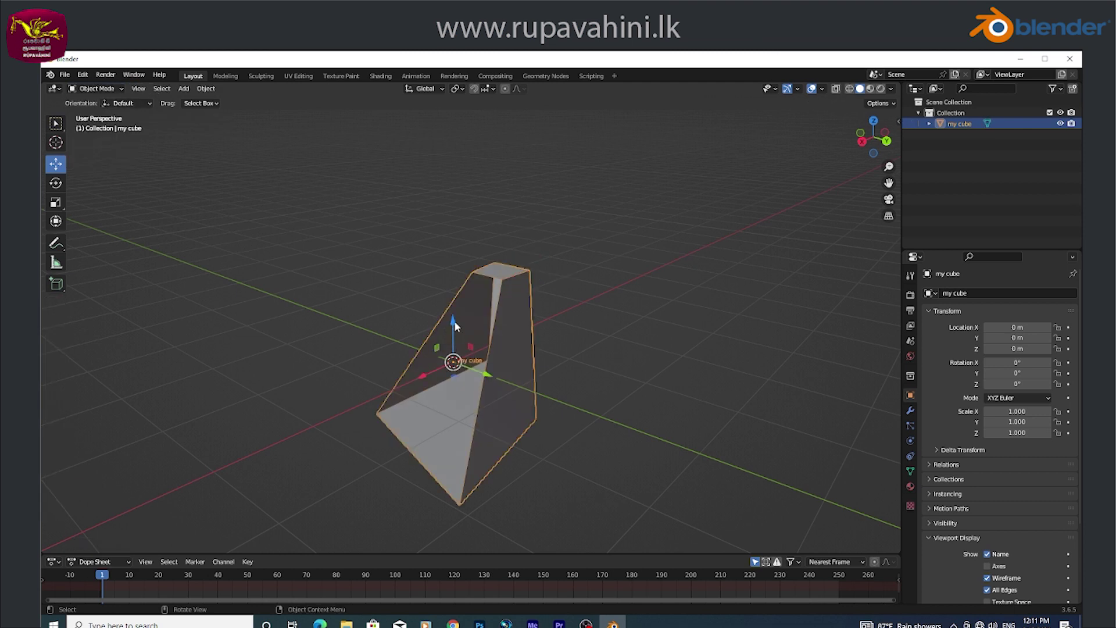
mouse_move(455, 320)
mouse_down()
mouse_move(463, 241)
mouse_move(459, 259)
mouse_up()
mouse_move(459, 260)
middle_down()
mouse_move(468, 430)
mouse_move(459, 414)
mouse_move(451, 433)
mouse_move(393, 399)
mouse_move(349, 399)
middle_up()
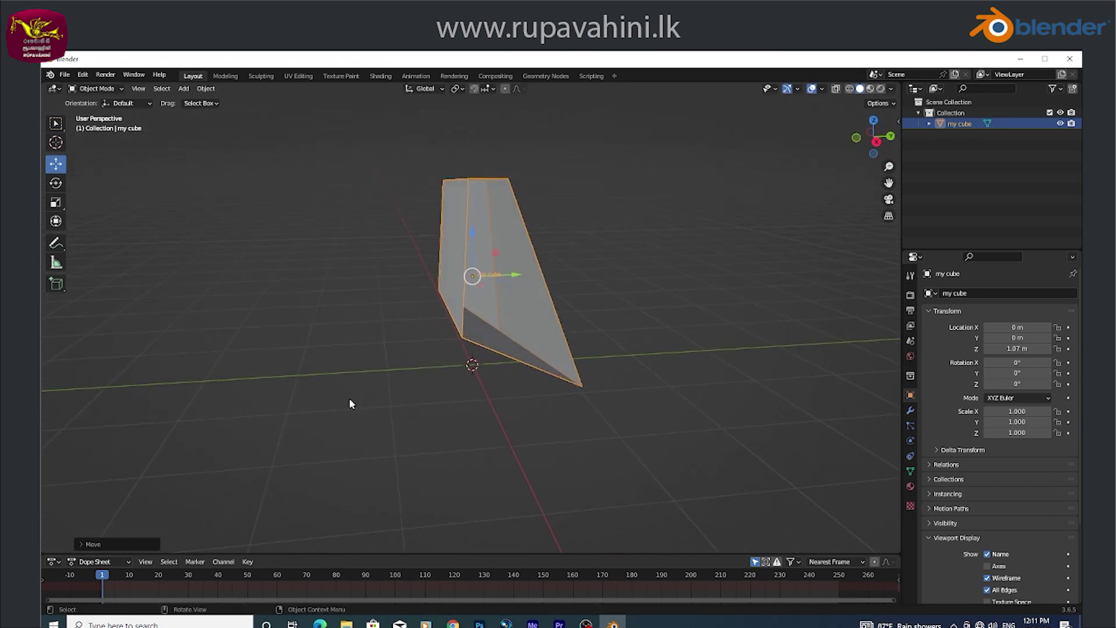
click(96, 88)
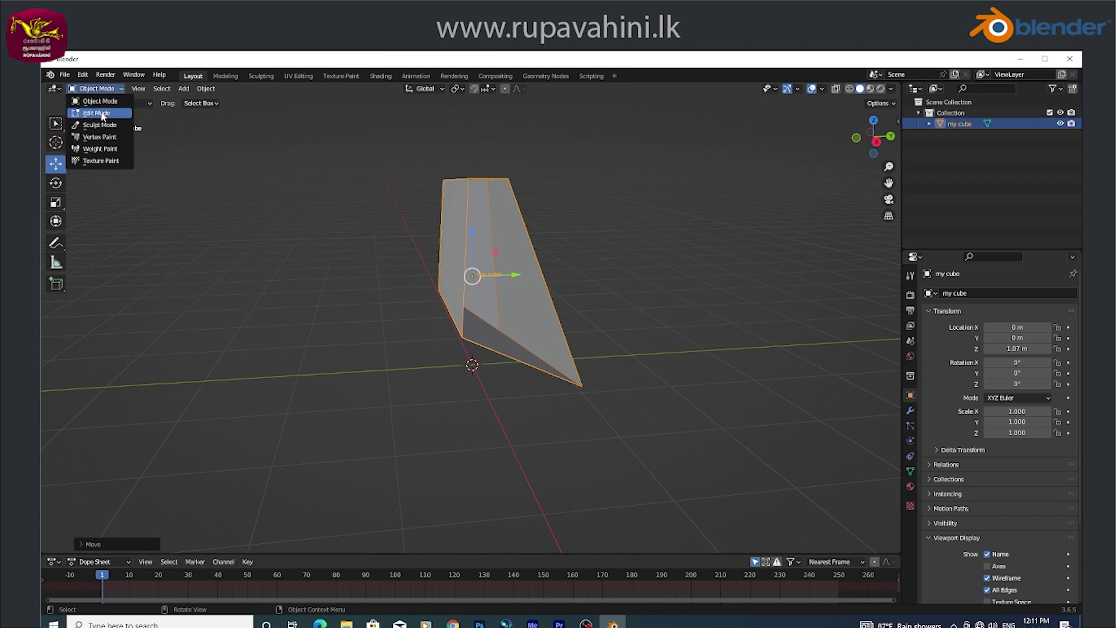
Return to Edit Mode and orbit and zoom around the raised mesh
click(99, 112)
middle_drag(639, 289, 554, 315)
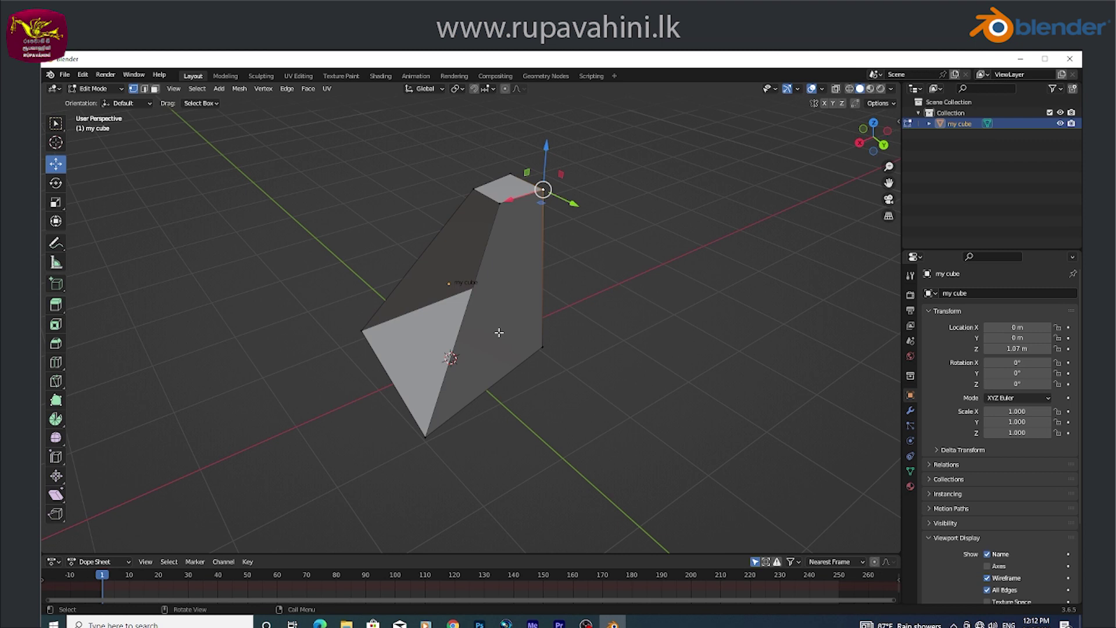
middle_drag(501, 333, 334, 271)
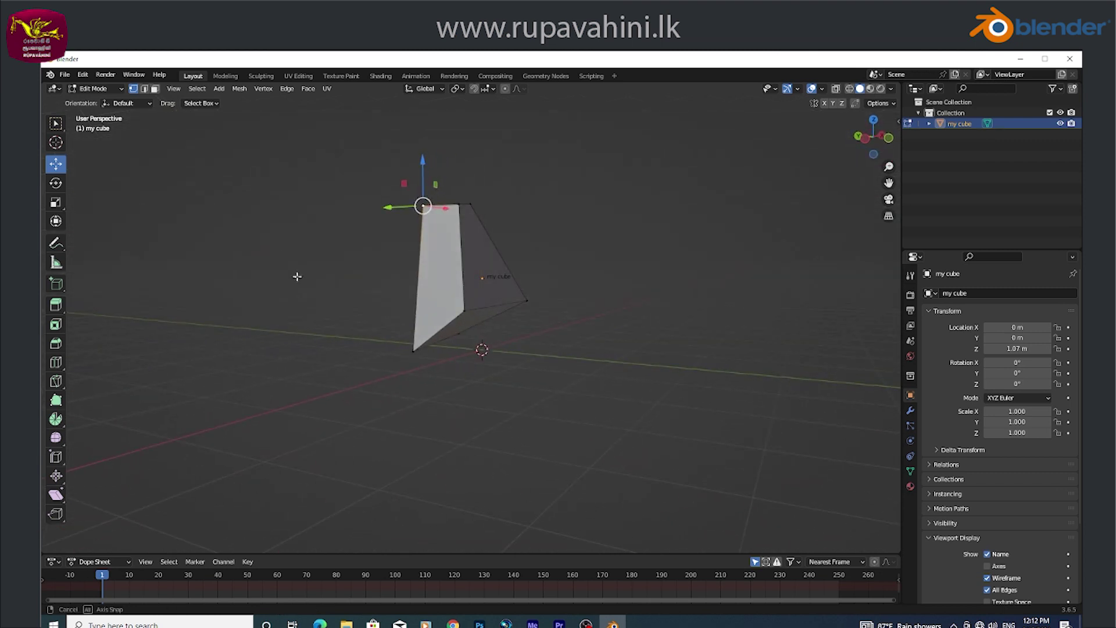
middle_drag(334, 271, 324, 270)
scroll(452, 364, up, 3)
mouse_move(491, 346)
middle_down()
mouse_move(510, 349)
mouse_move(514, 373)
middle_up()
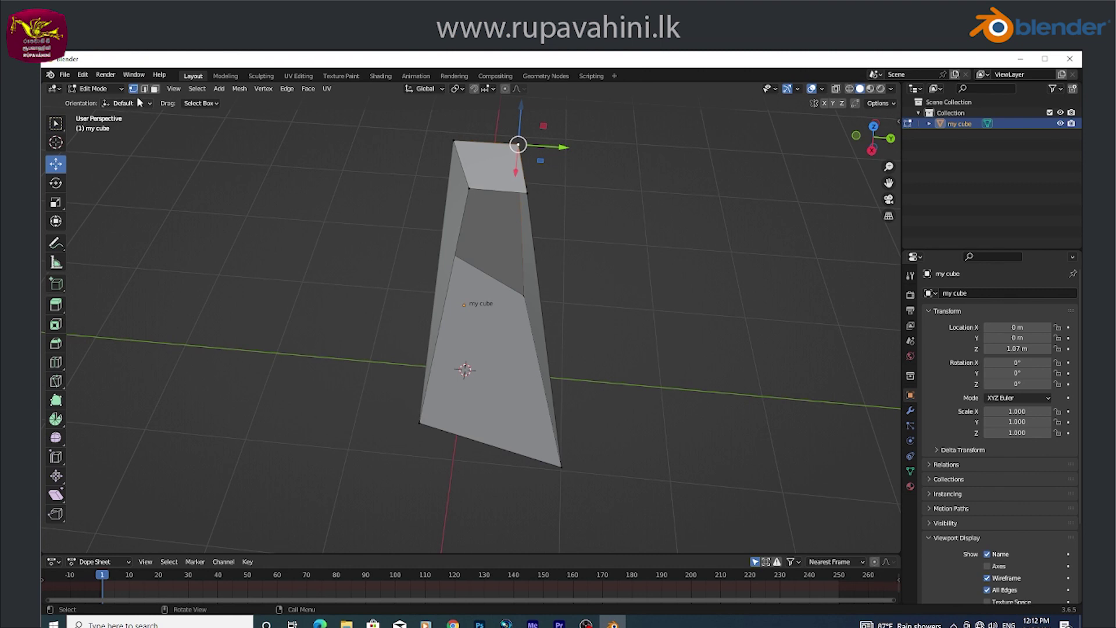
mouse_move(139, 93)
middle_down()
mouse_move(356, 292)
mouse_move(396, 277)
middle_up()
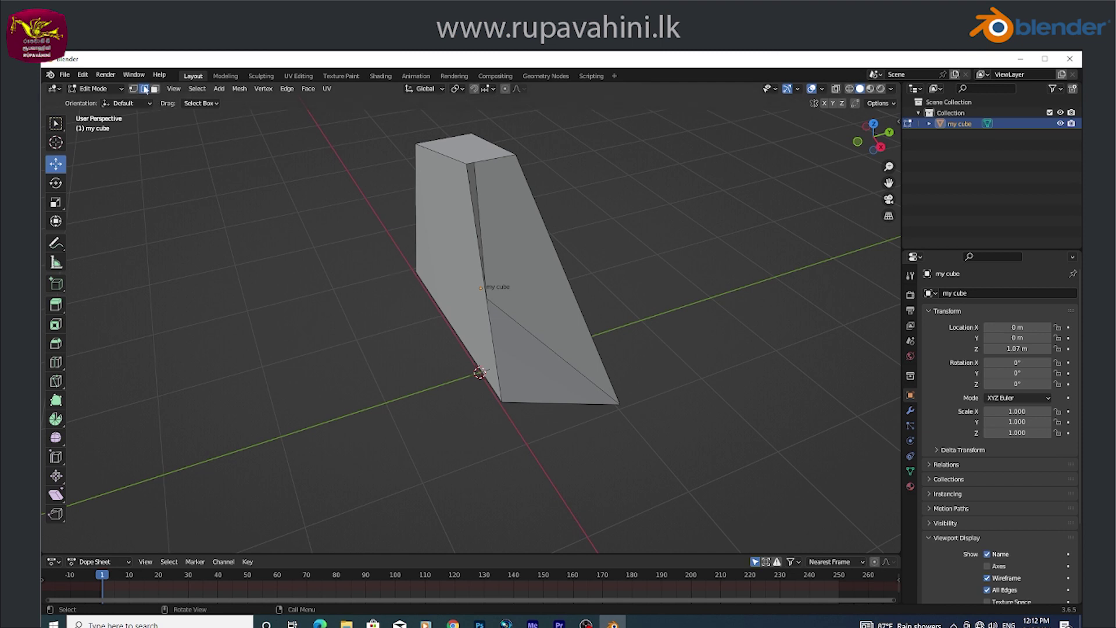
Try the Face and Edge select modes while orbiting around the cube
click(154, 89)
click(145, 89)
middle_drag(280, 283, 331, 249)
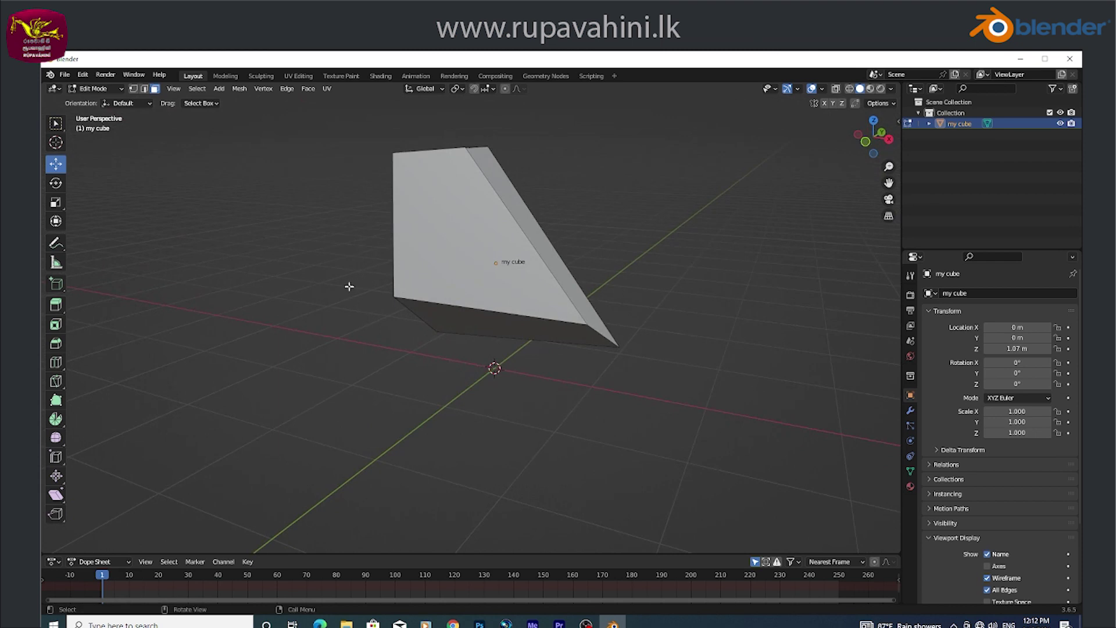
key(shift)
middle_drag(348, 286, 283, 351)
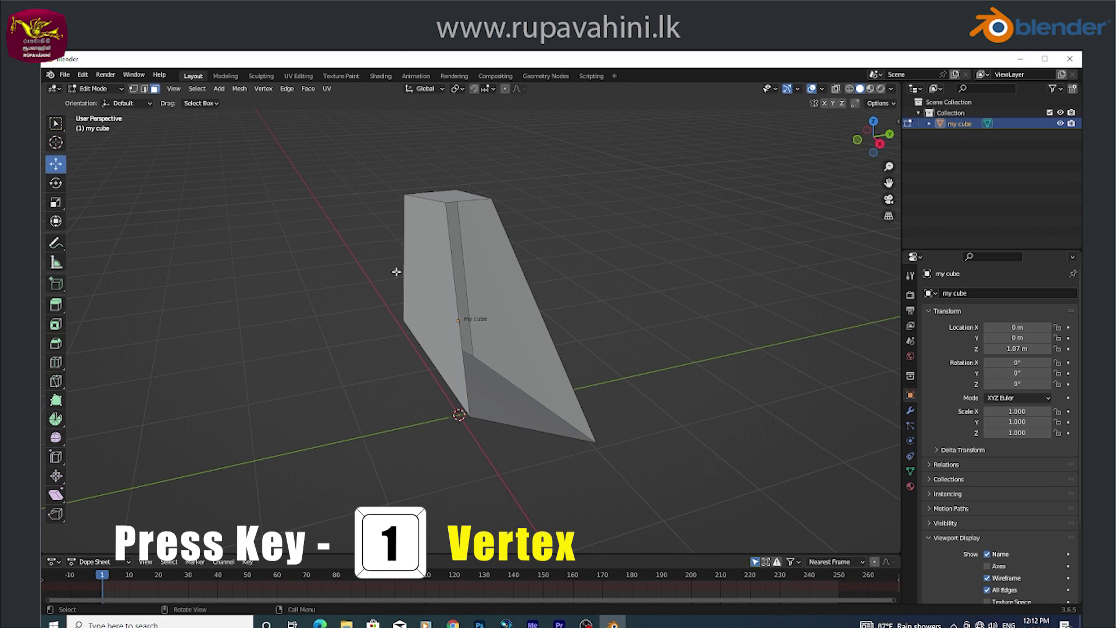
Pick a top vertex of the mesh in vertex select mode
key(1)
scroll(444, 222, up, 2)
mouse_move(410, 200)
middle_down()
mouse_move(422, 192)
mouse_move(429, 212)
mouse_move(345, 207)
middle_up()
click(430, 166)
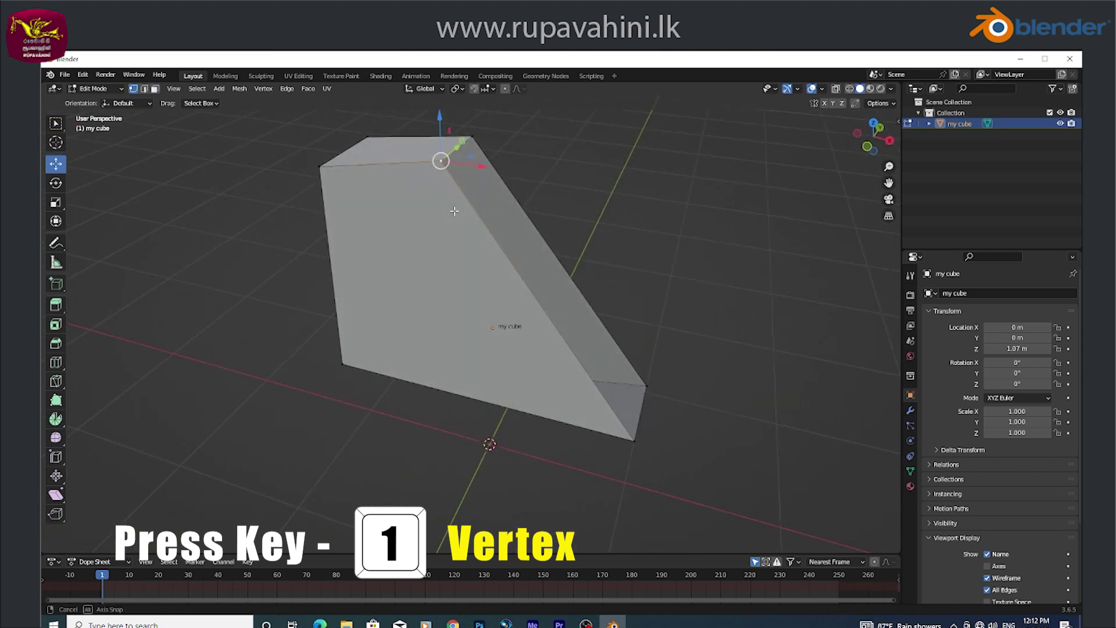
key(2)
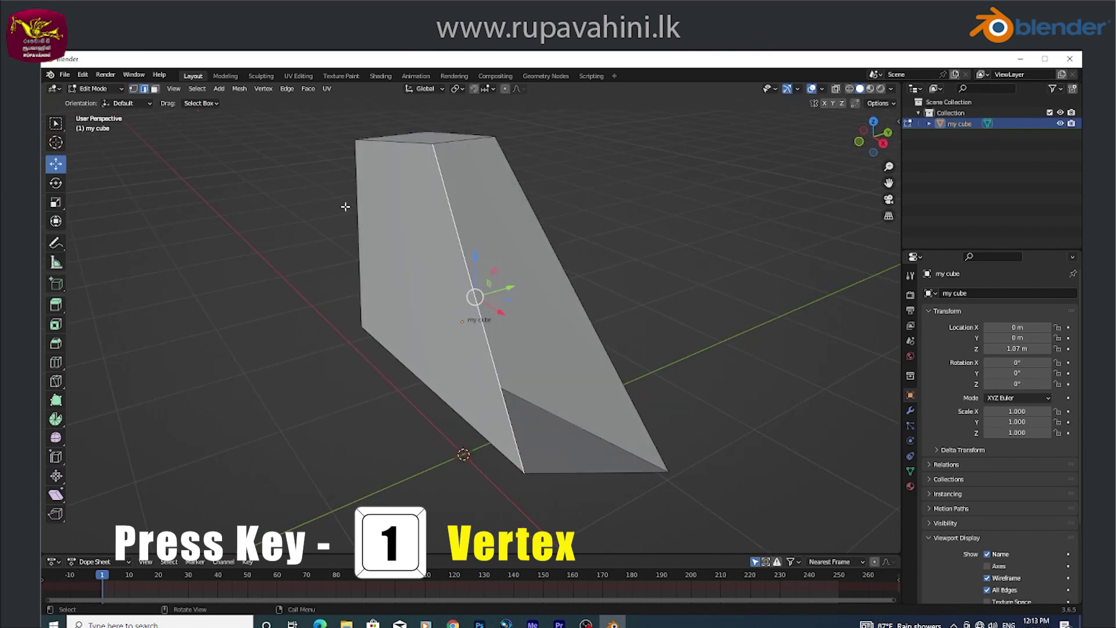
click(137, 89)
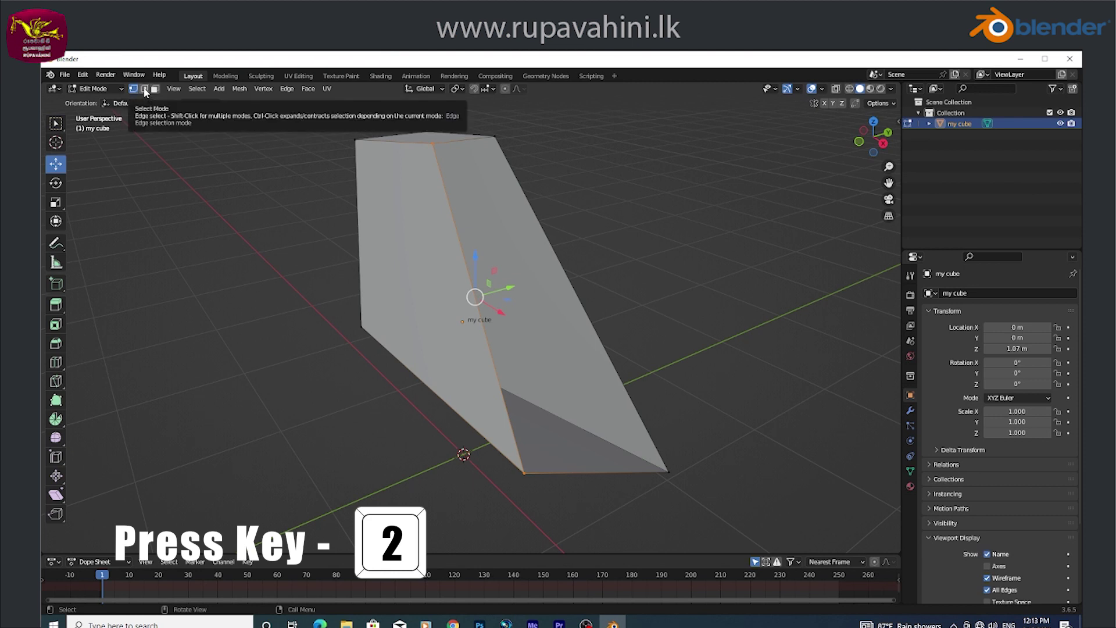
Select the front face in face select mode, then go back to edge select
key(2)
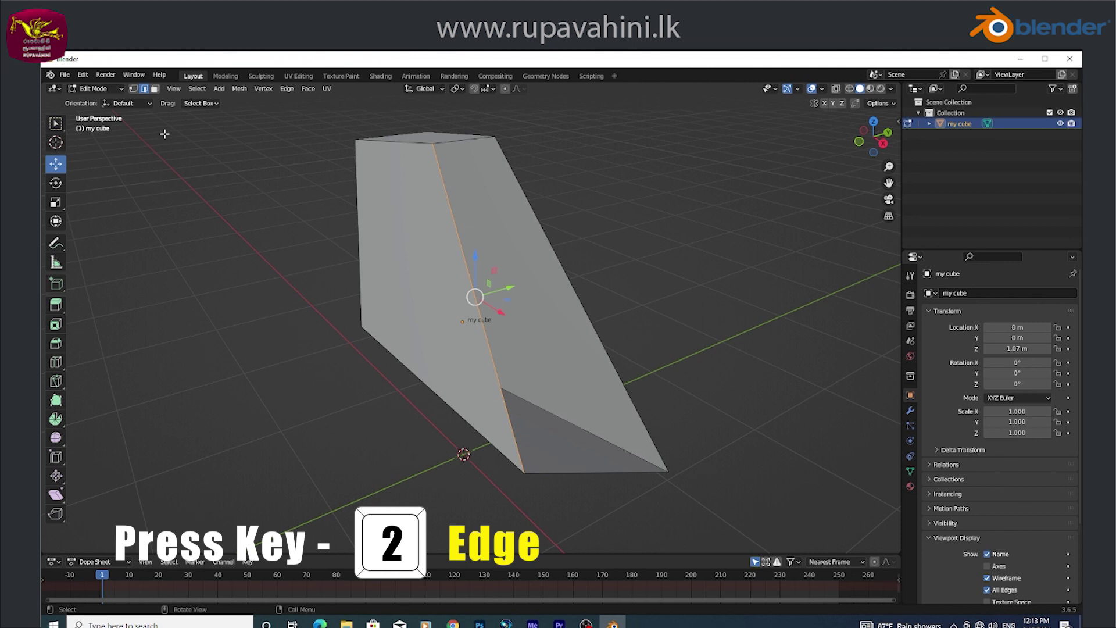
key(3)
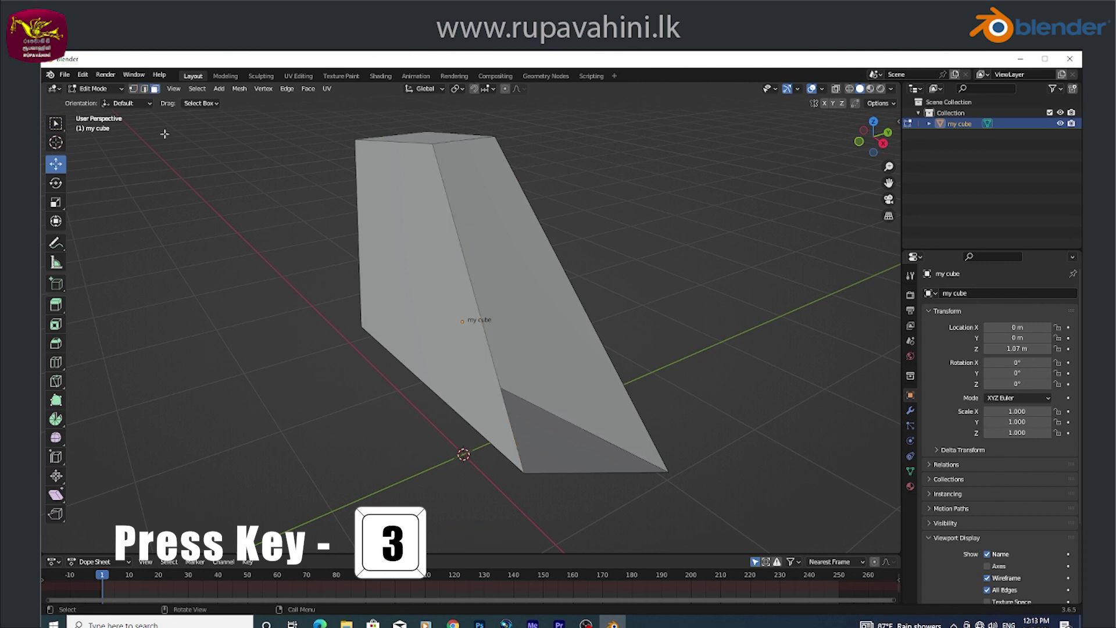
click(389, 243)
middle_drag(323, 276, 255, 183)
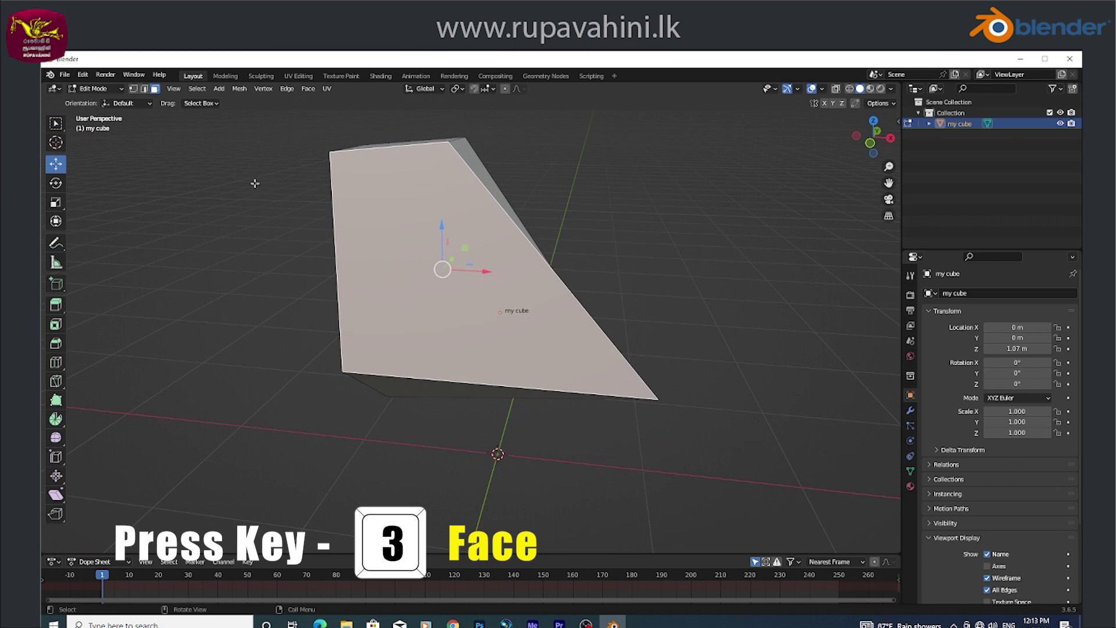
key(2)
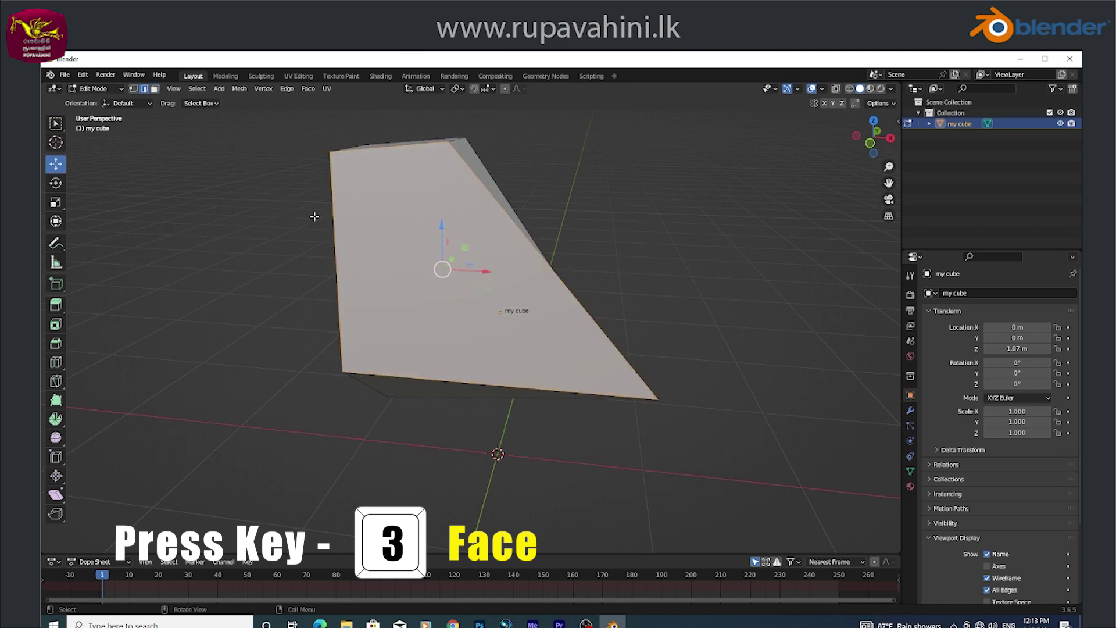
mouse_move(361, 219)
middle_down()
mouse_move(296, 236)
mouse_move(437, 258)
mouse_move(369, 285)
middle_up()
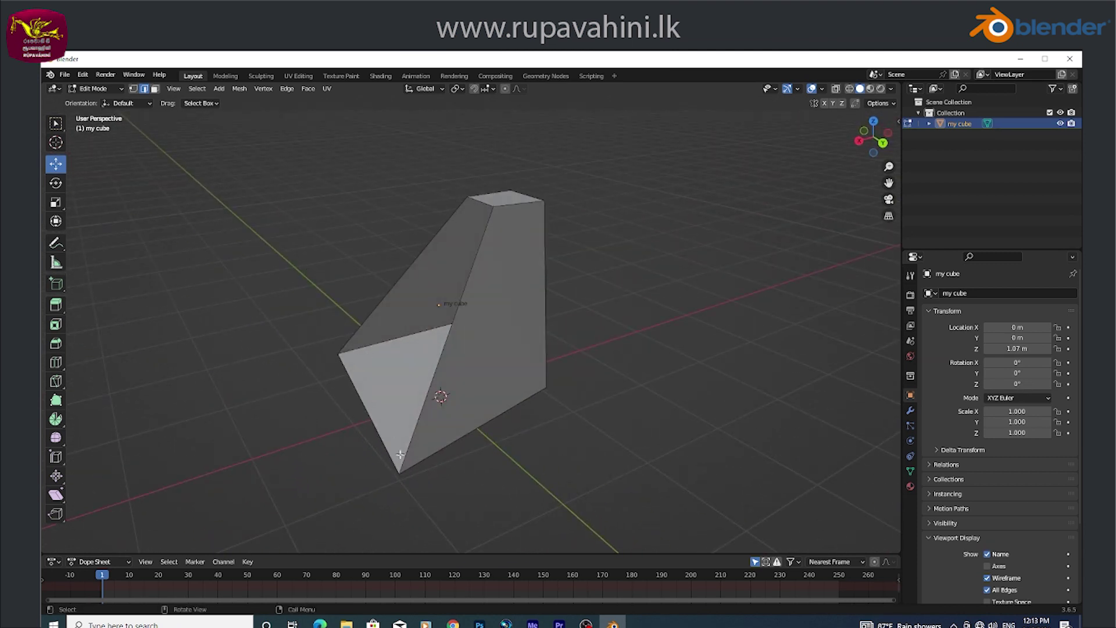
mouse_move(496, 259)
middle_down()
mouse_move(461, 246)
mouse_move(441, 265)
middle_up()
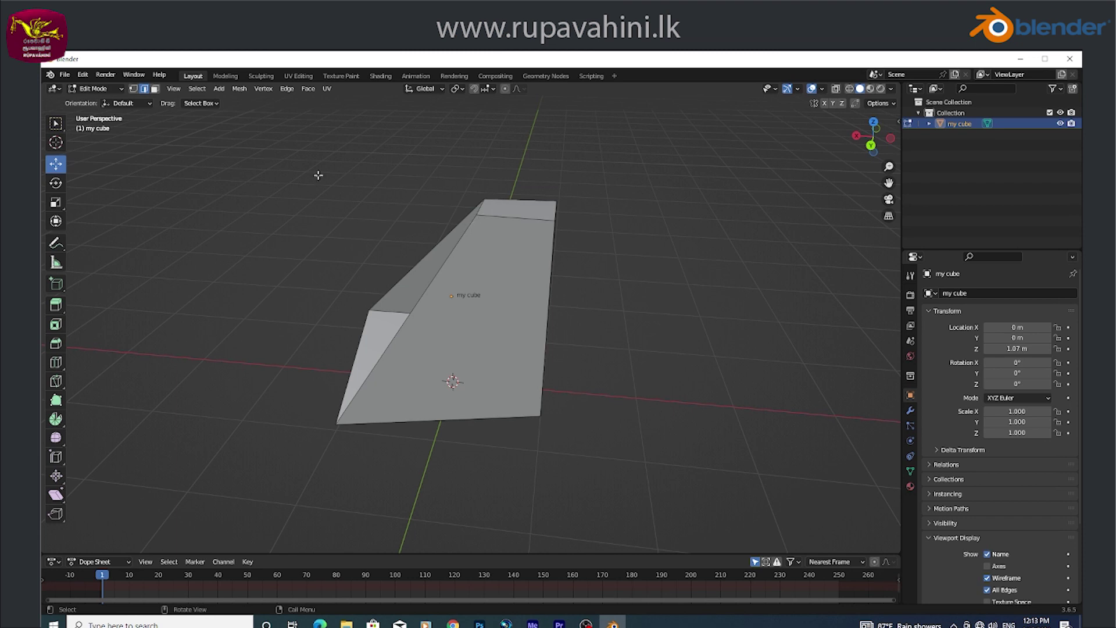
mouse_move(366, 244)
middle_down()
mouse_move(406, 255)
mouse_move(451, 234)
mouse_move(390, 254)
middle_up()
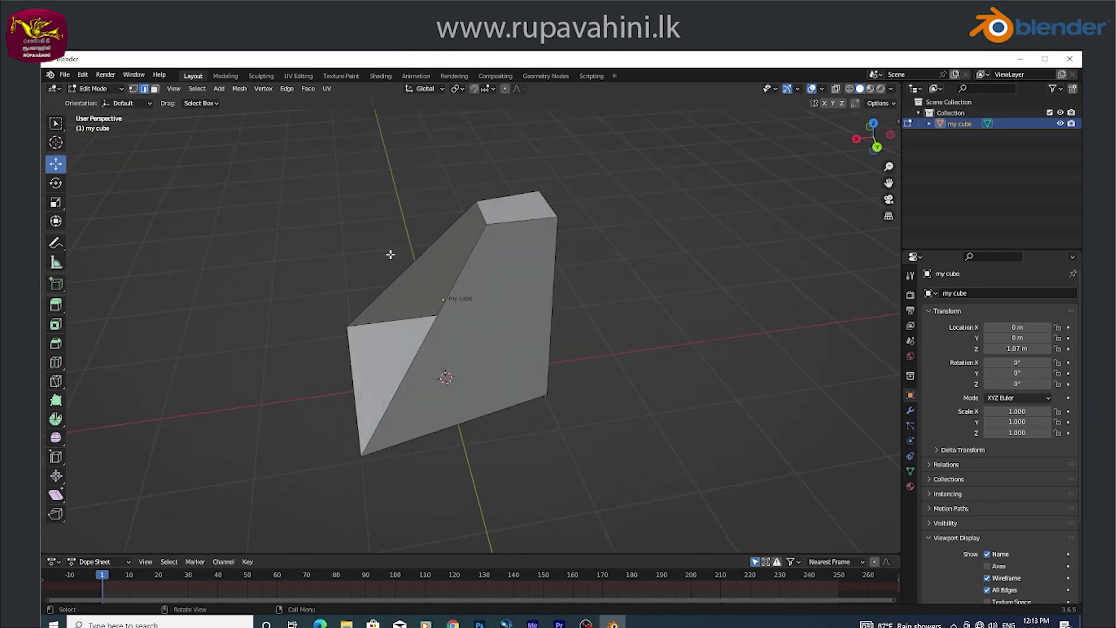
Try selecting the slanted, top and left vertical edges of the mesh
click(384, 290)
click(482, 209)
click(433, 319)
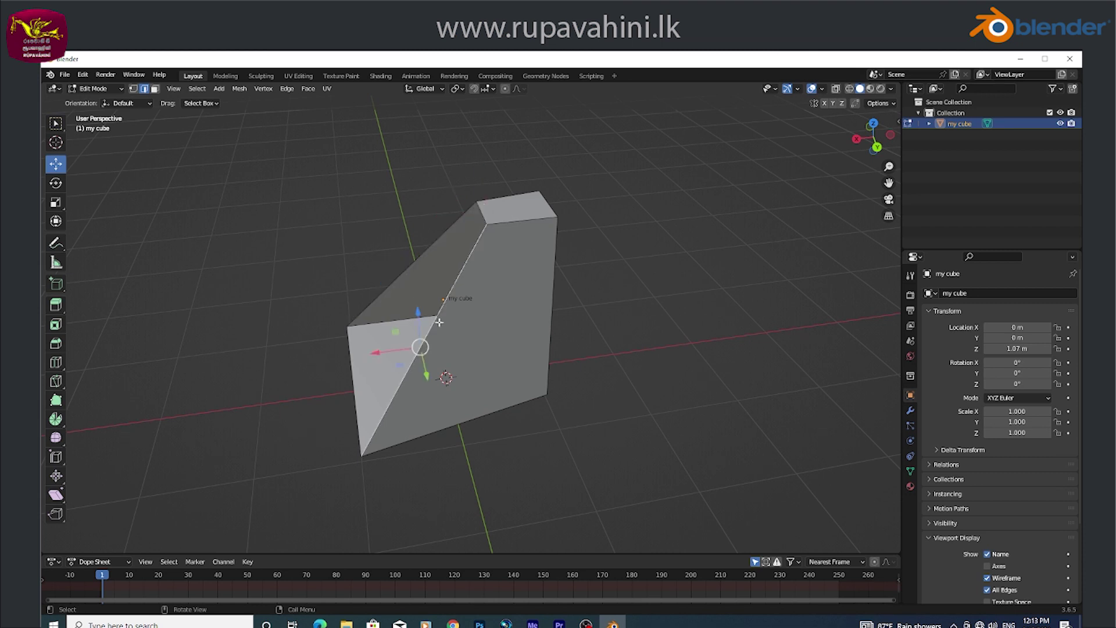
click(348, 377)
click(472, 221)
click(480, 208)
click(438, 312)
click(350, 386)
click(388, 283)
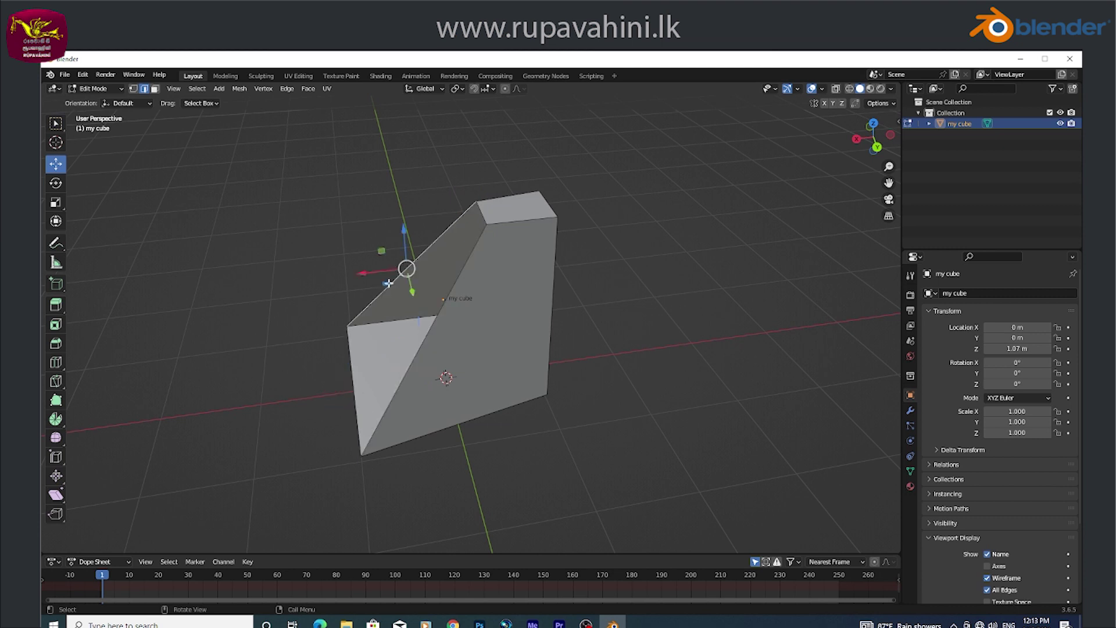
click(484, 214)
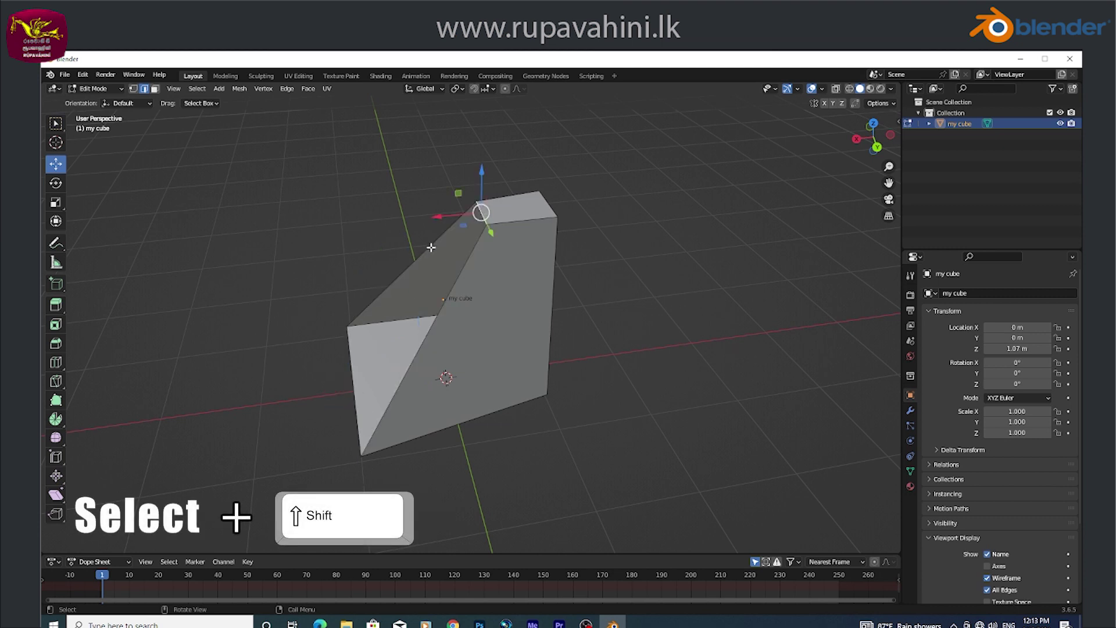
Select the long slanted, short top and left vertical edges together
click(421, 261)
shift+click(480, 215)
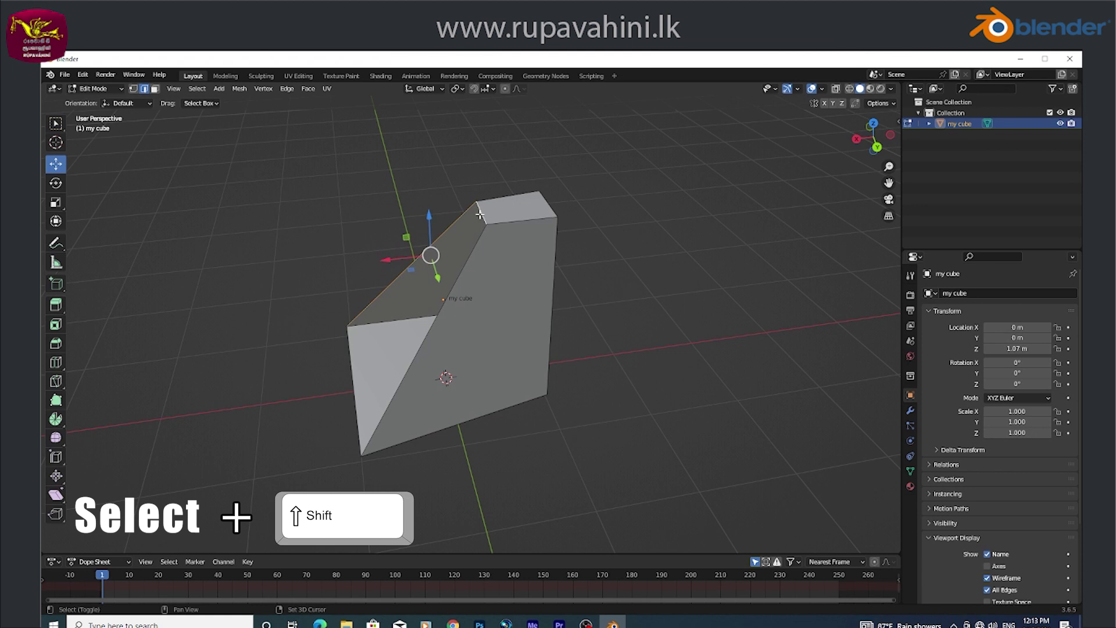
shift+click(351, 389)
mouse_move(269, 399)
middle_down()
mouse_move(362, 338)
mouse_move(438, 319)
mouse_move(225, 245)
middle_up()
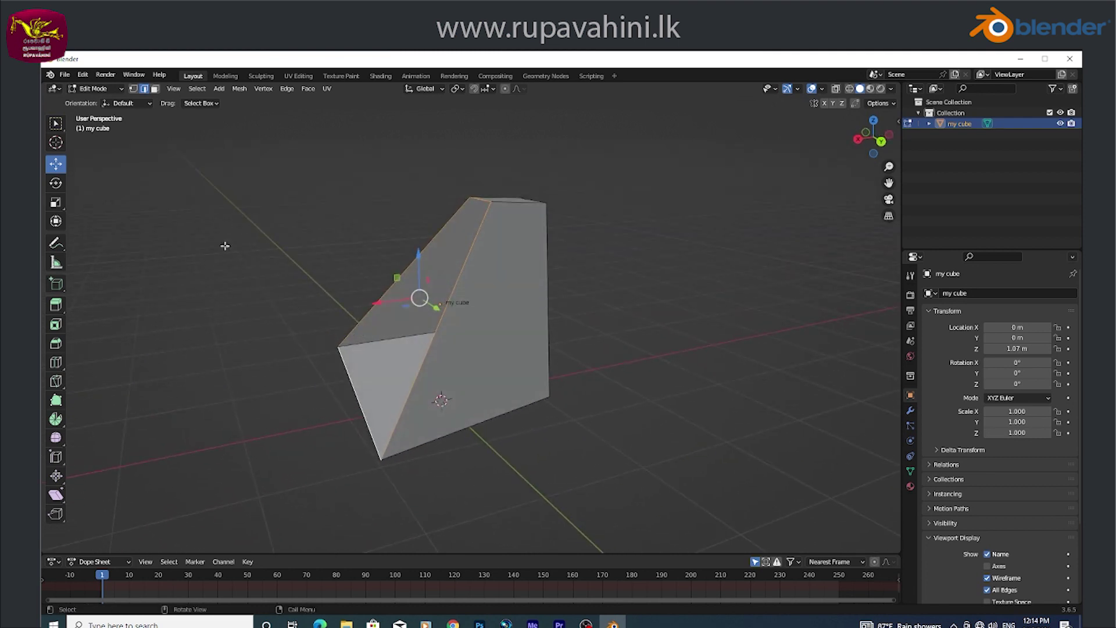
middle_drag(331, 257, 305, 271)
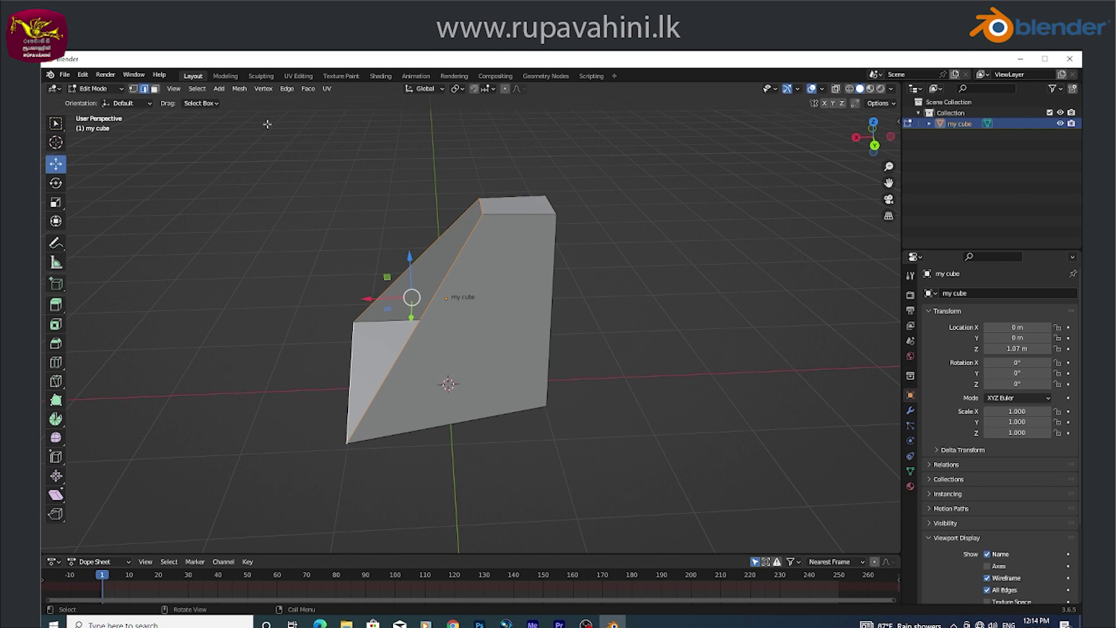
middle_drag(269, 314, 277, 289)
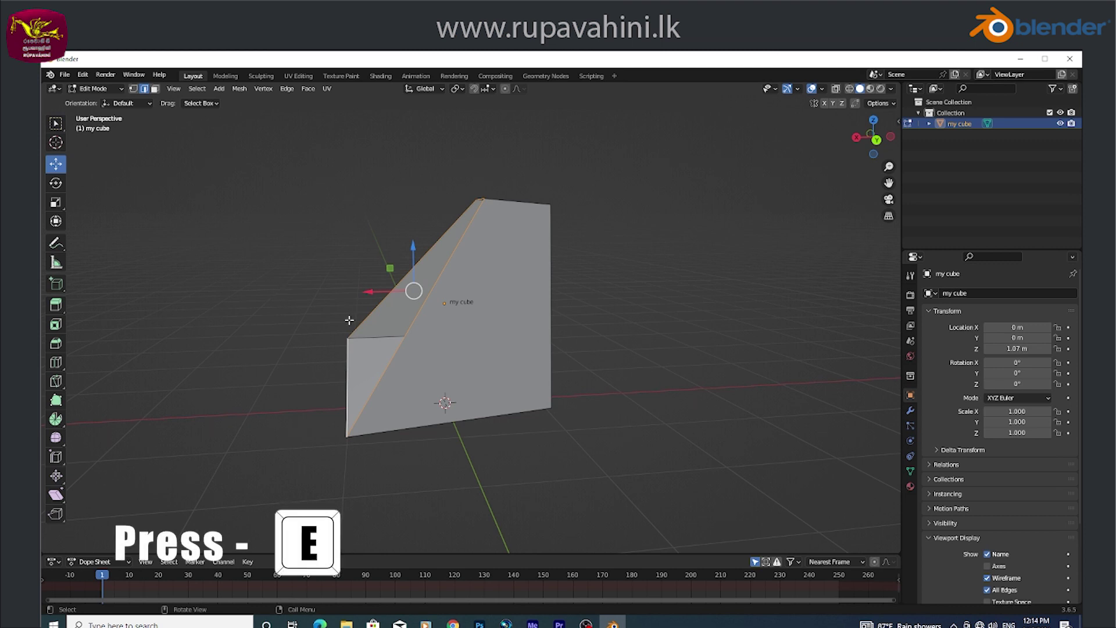
Extrude the selected edges in place, cancelling the move so the new geometry stays put
key(e)
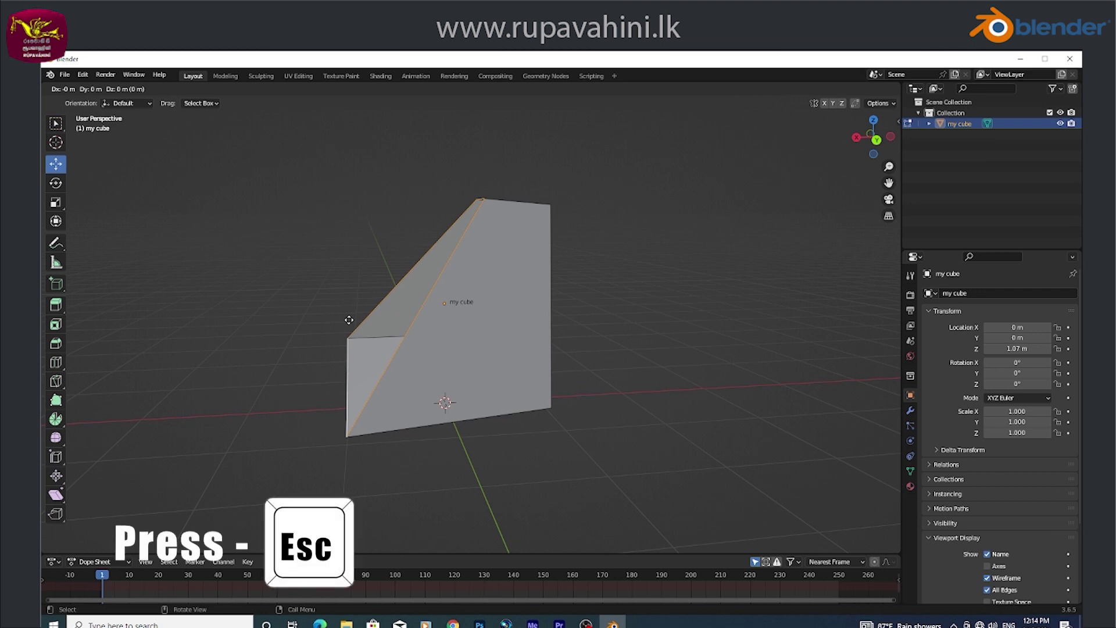
key(Escape)
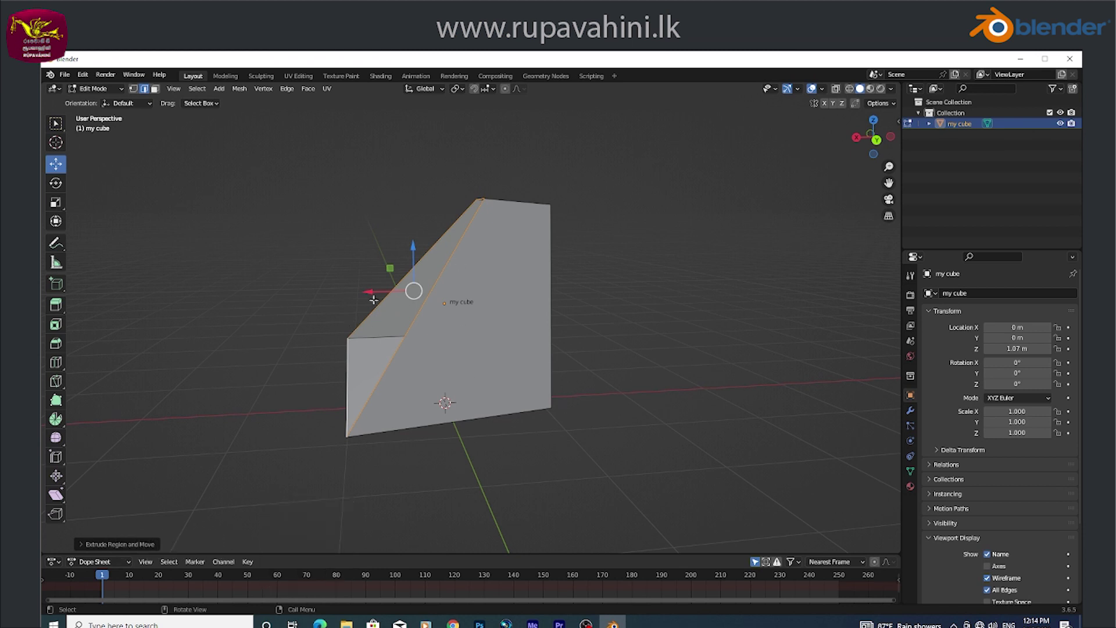
mouse_move(374, 299)
middle_down()
mouse_move(435, 291)
mouse_move(296, 282)
mouse_move(349, 301)
mouse_move(337, 269)
mouse_move(370, 289)
mouse_move(273, 287)
middle_up()
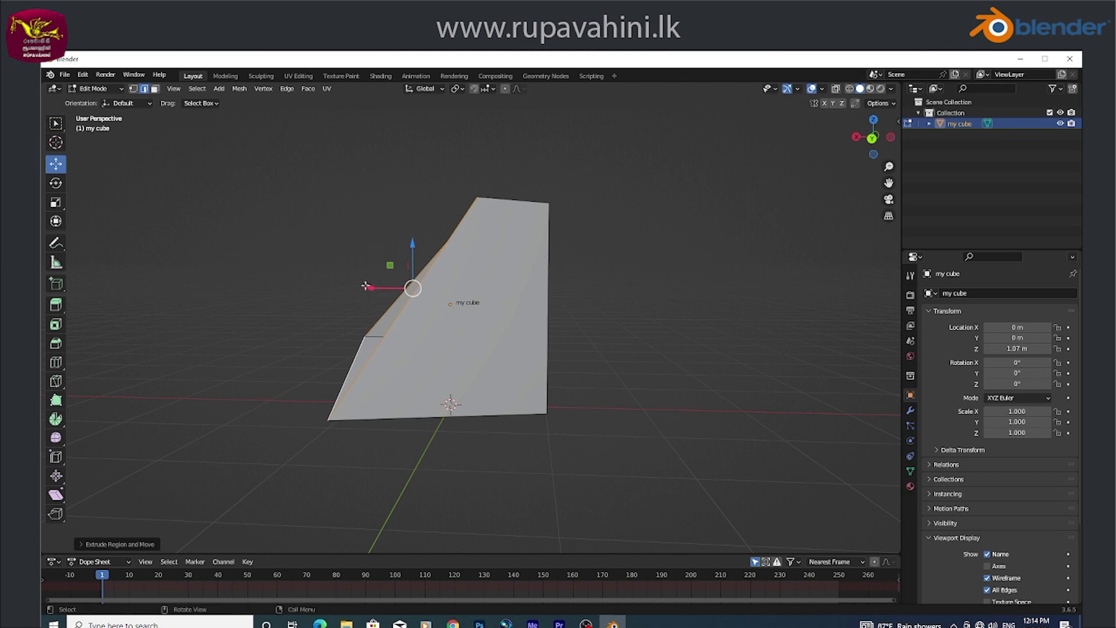
Move the extruded part left along X and raise it along Z
drag(365, 286, 228, 289)
mouse_move(228, 289)
middle_down()
mouse_move(297, 346)
mouse_move(666, 258)
middle_up()
mouse_move(665, 259)
mouse_down()
mouse_move(663, 210)
mouse_move(674, 231)
mouse_up()
mouse_move(675, 232)
middle_down()
mouse_move(256, 262)
mouse_move(535, 239)
mouse_move(592, 272)
mouse_move(102, 225)
middle_up()
Tilt the extruded part about -56.82° around X and stretch it along Z
click(56, 183)
mouse_move(244, 279)
middle_down()
mouse_move(277, 289)
mouse_move(459, 264)
middle_up()
mouse_move(459, 265)
mouse_down()
mouse_move(474, 302)
mouse_move(423, 297)
mouse_move(430, 275)
mouse_up()
click(55, 202)
mouse_move(431, 275)
middle_down()
mouse_move(397, 348)
mouse_move(192, 188)
middle_up()
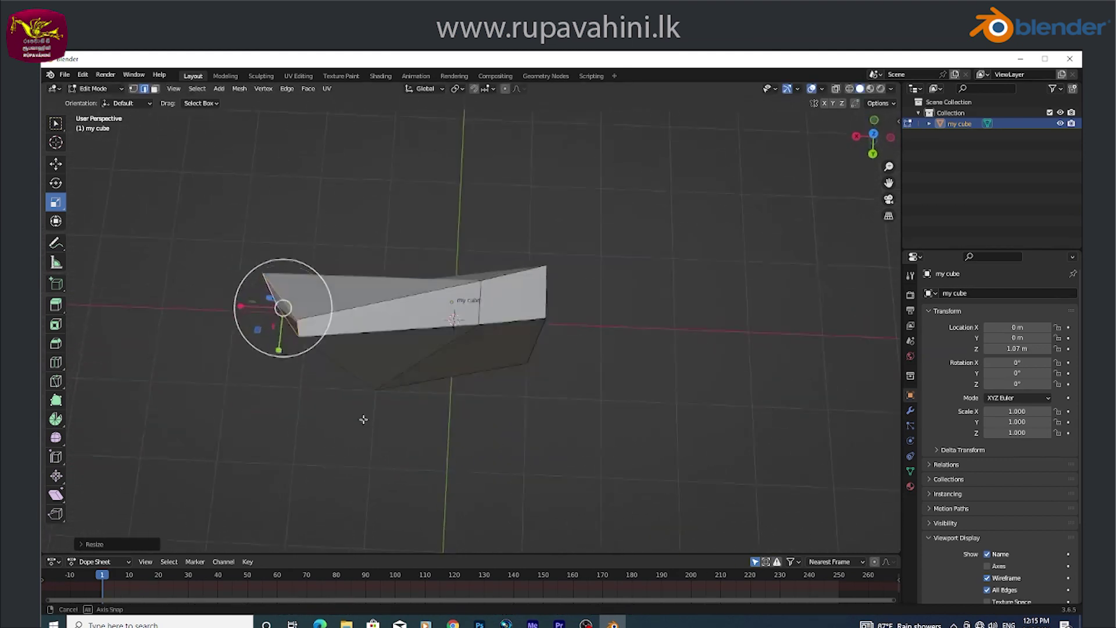
click(57, 163)
mouse_move(319, 346)
middle_down()
mouse_move(486, 329)
mouse_move(365, 398)
middle_up()
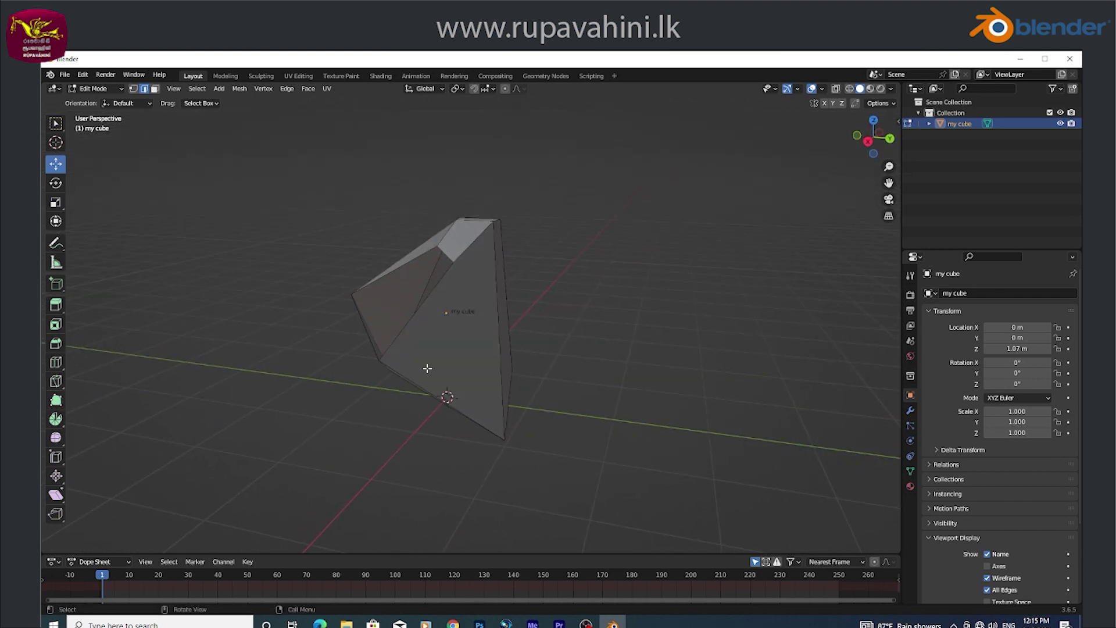
middle_drag(469, 330, 419, 332)
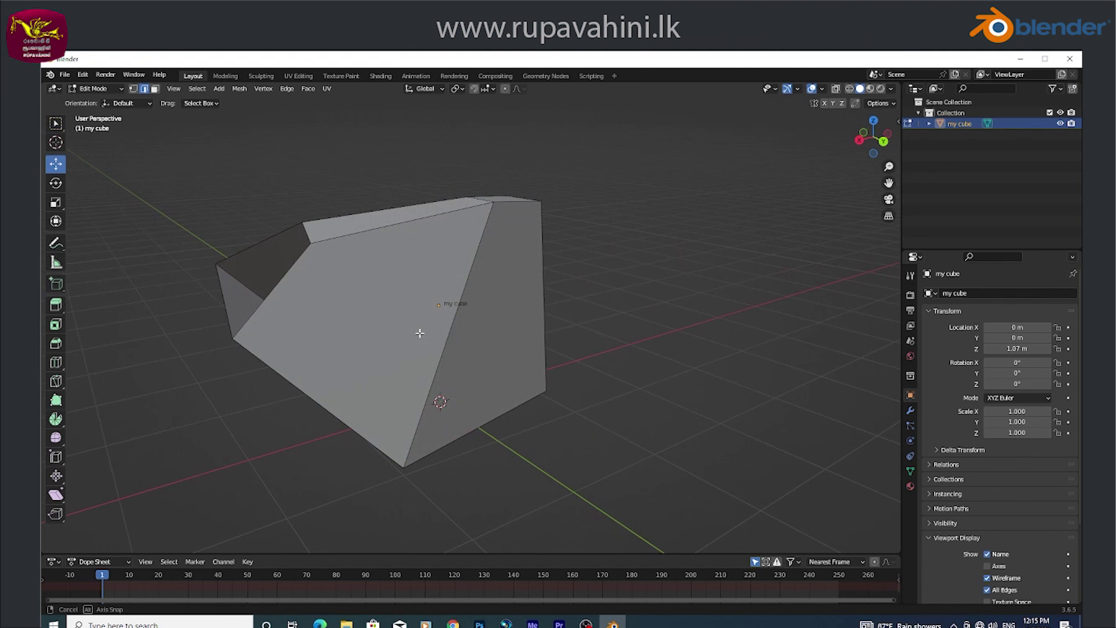
mouse_move(320, 324)
middle_down()
mouse_move(340, 292)
mouse_move(278, 325)
middle_up()
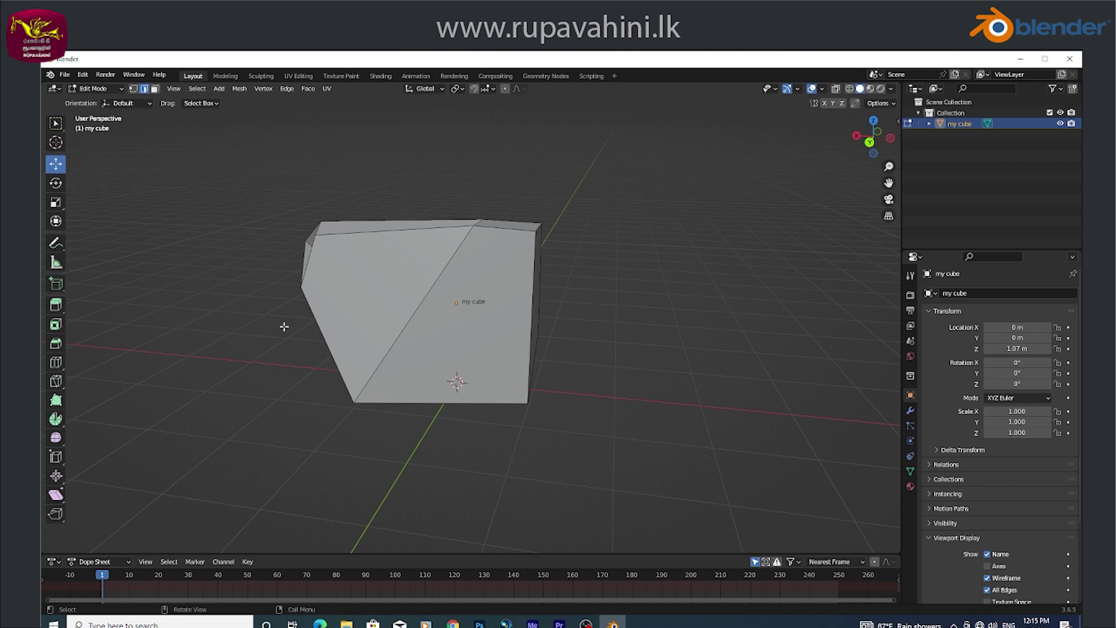
mouse_move(284, 326)
middle_down()
mouse_move(318, 372)
mouse_move(347, 332)
middle_up()
mouse_move(262, 336)
middle_down()
mouse_move(314, 329)
mouse_move(324, 317)
mouse_move(315, 299)
middle_up()
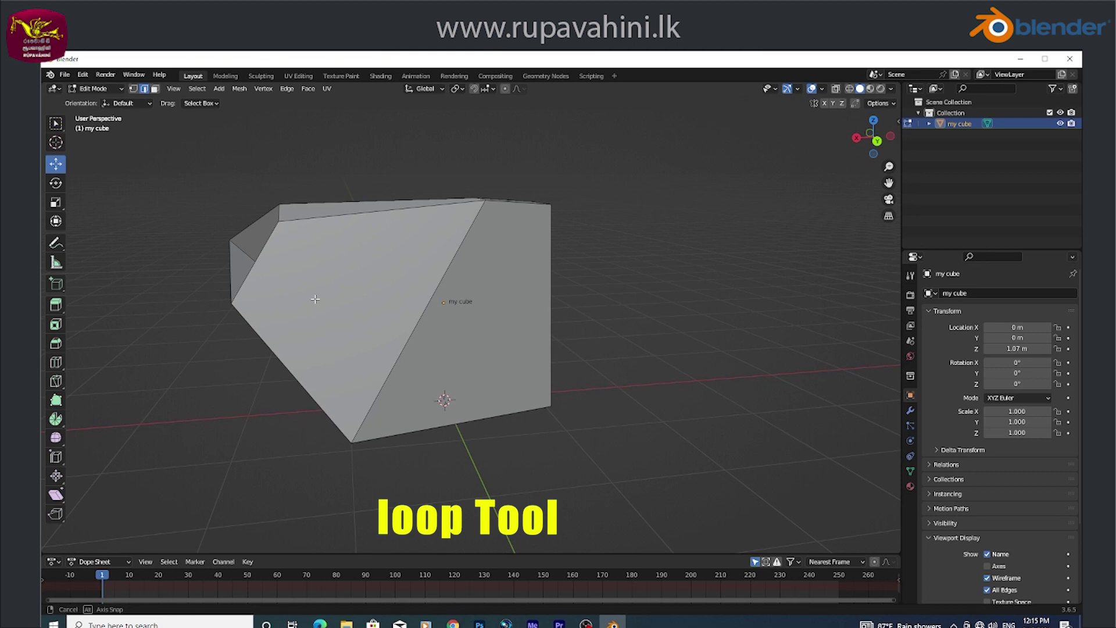
middle_drag(315, 299, 315, 298)
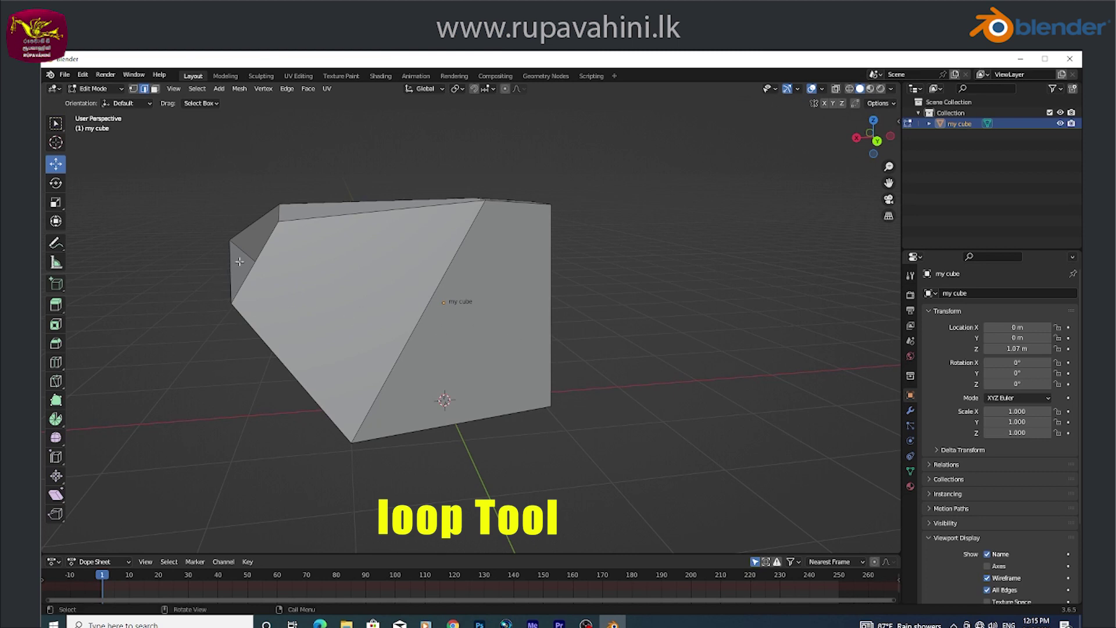
mouse_move(544, 312)
middle_down()
mouse_move(289, 307)
mouse_move(271, 332)
mouse_move(521, 237)
mouse_move(295, 260)
middle_up()
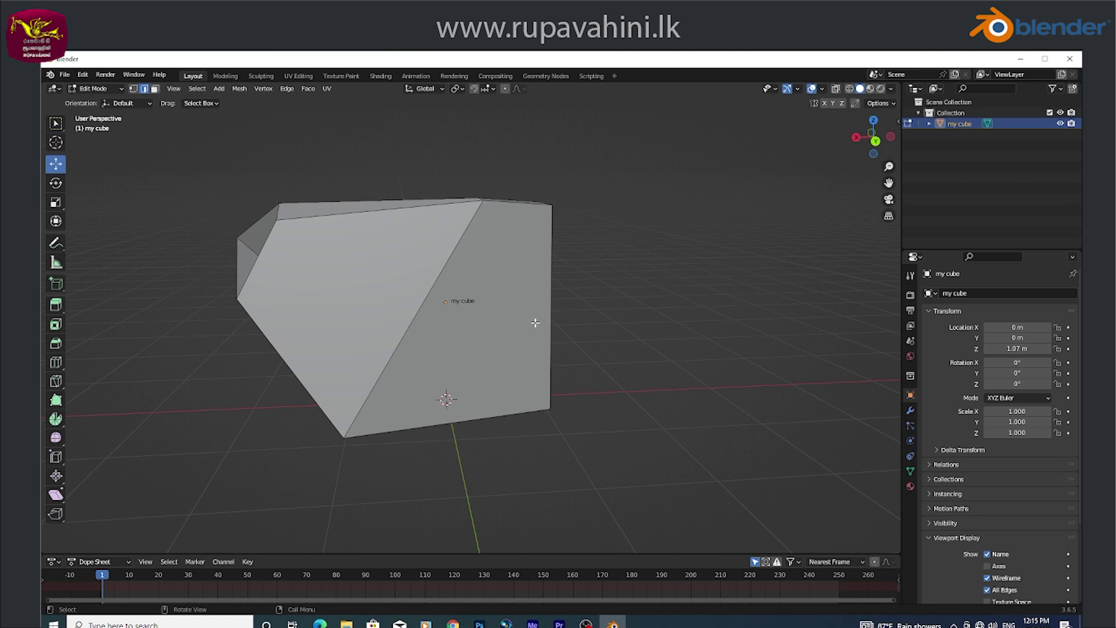
middle_drag(536, 323, 481, 322)
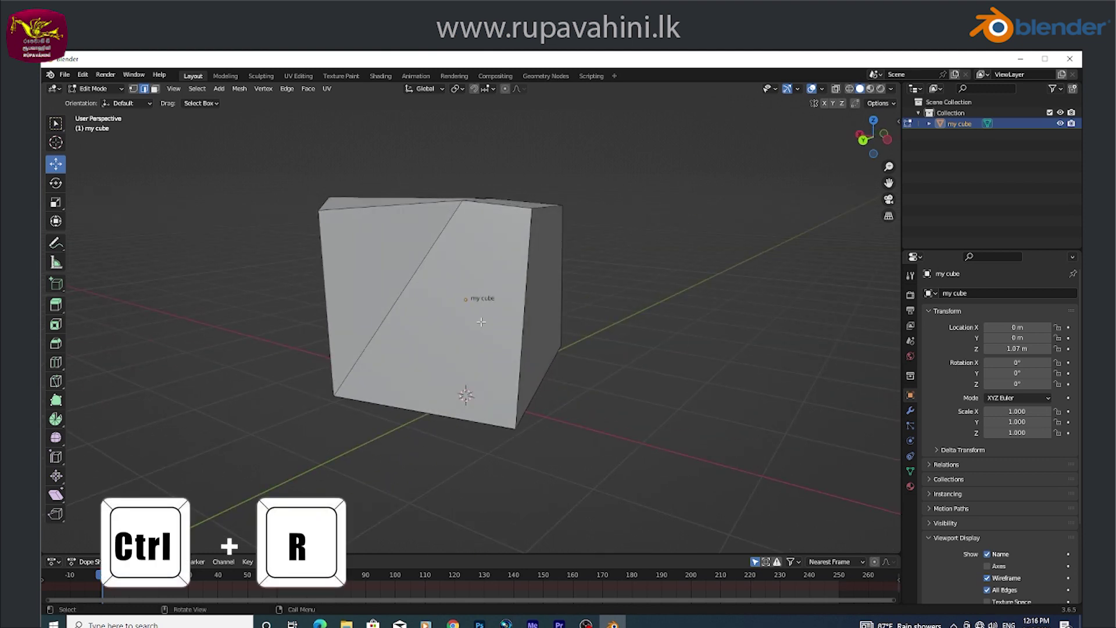
Add a horizontal Ctrl+R loop cut around the middle of the mesh and inspect it
key(ctrl)
key(ctrl+r)
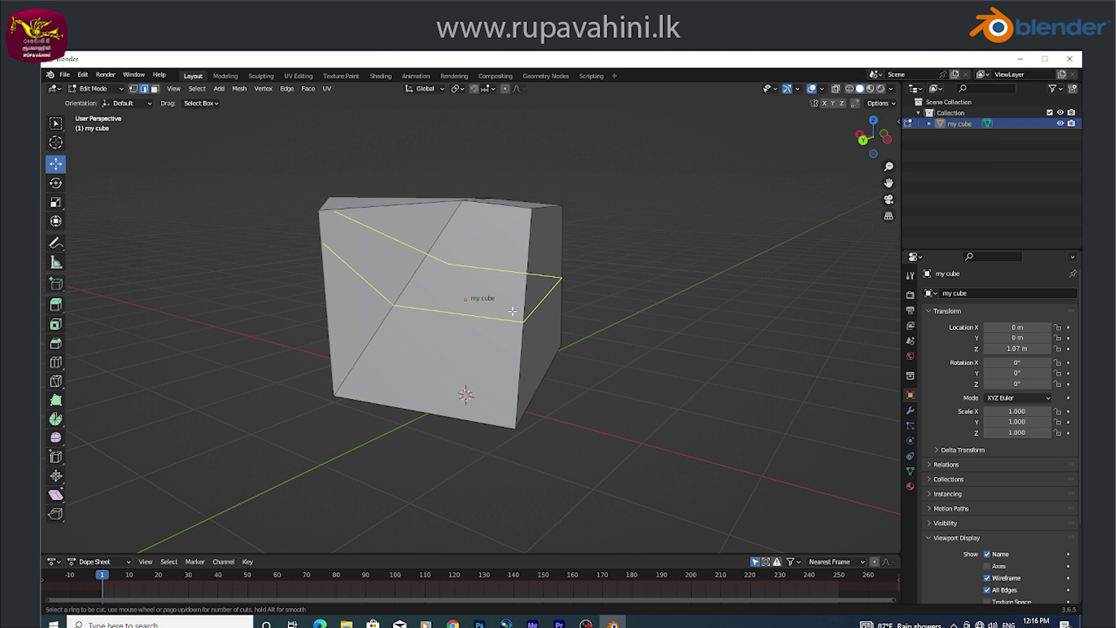
click(512, 312)
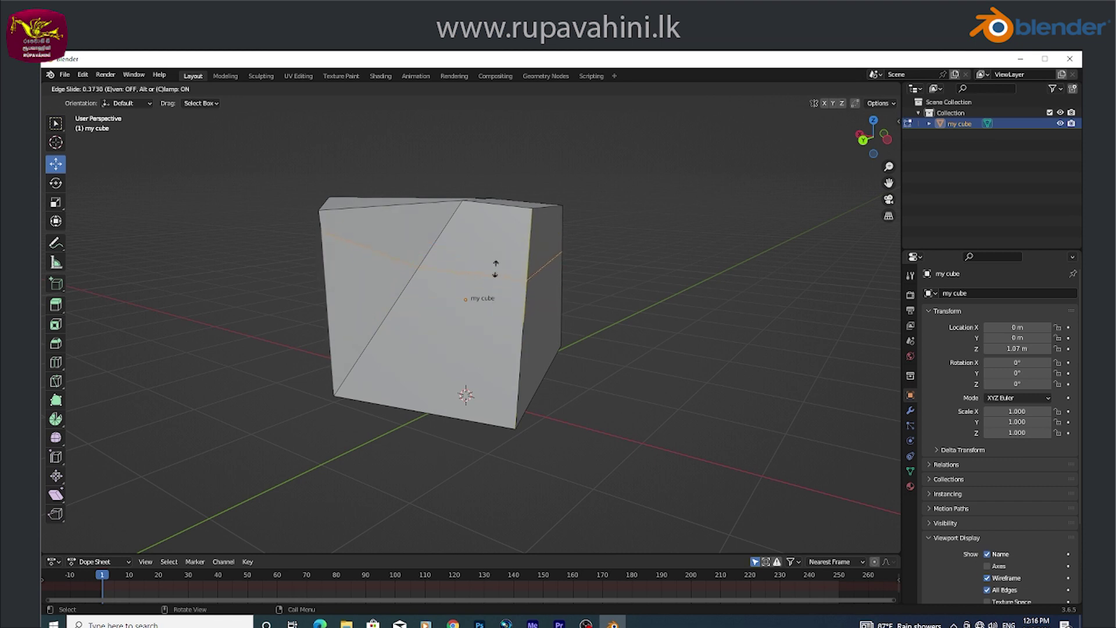
click(492, 307)
mouse_move(630, 352)
middle_down()
mouse_move(371, 386)
mouse_move(666, 356)
mouse_move(391, 307)
middle_up()
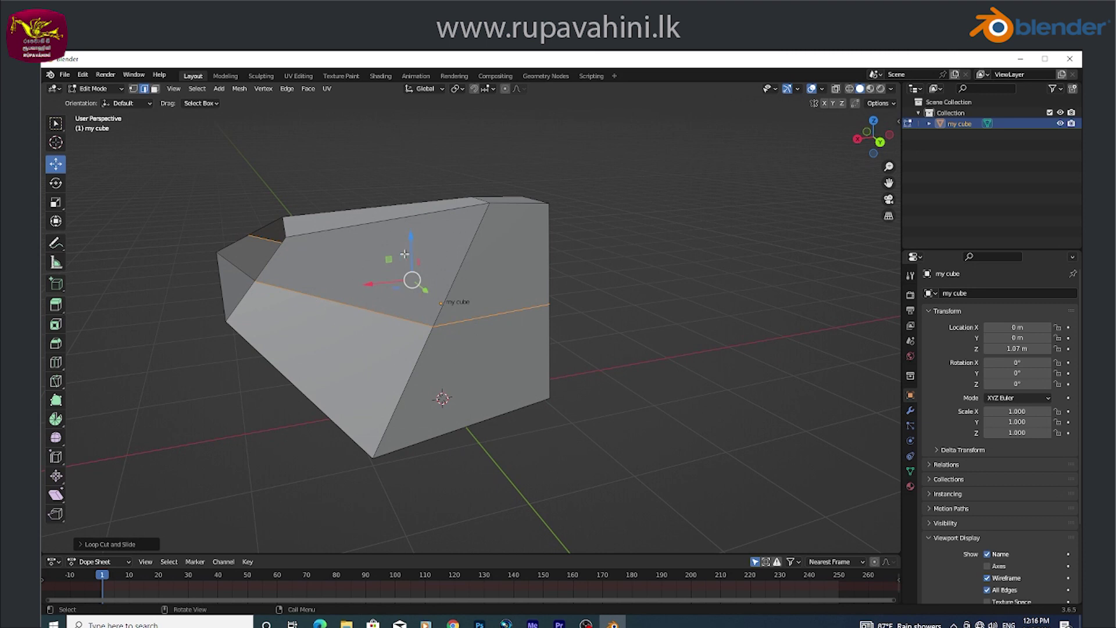
mouse_move(372, 271)
middle_down()
mouse_move(393, 250)
mouse_move(368, 263)
mouse_move(349, 329)
mouse_move(376, 292)
mouse_move(362, 274)
middle_up()
mouse_move(362, 314)
middle_down()
mouse_move(279, 319)
mouse_move(407, 274)
mouse_move(449, 304)
mouse_move(448, 331)
mouse_move(385, 340)
mouse_move(465, 341)
mouse_move(359, 341)
mouse_move(427, 337)
mouse_move(399, 324)
mouse_move(352, 335)
mouse_move(470, 355)
middle_up()
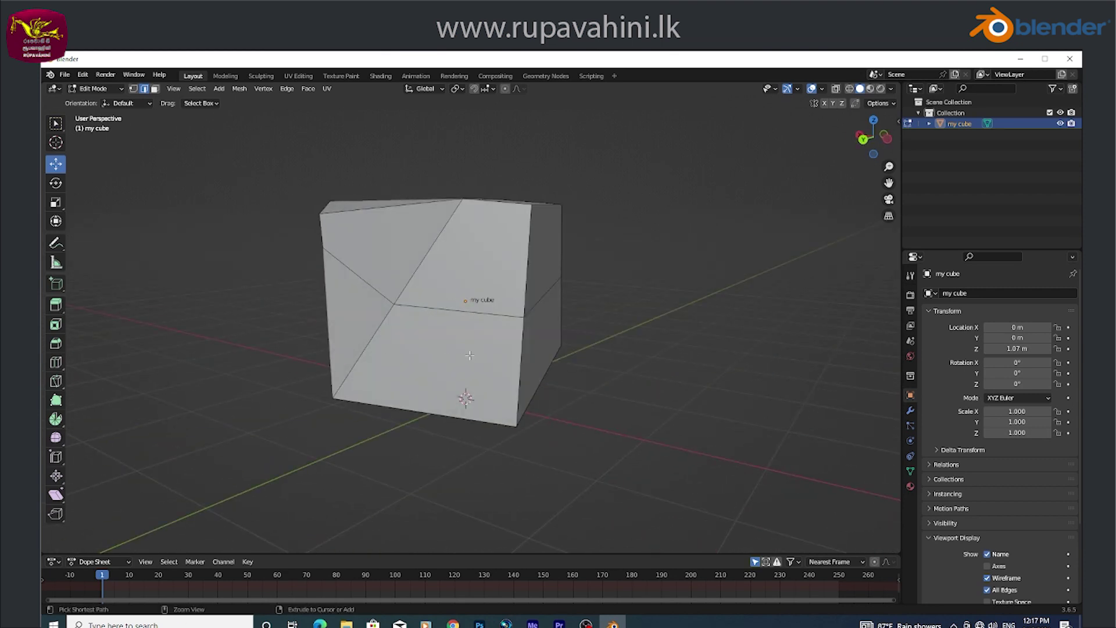
key(ctrl+r)
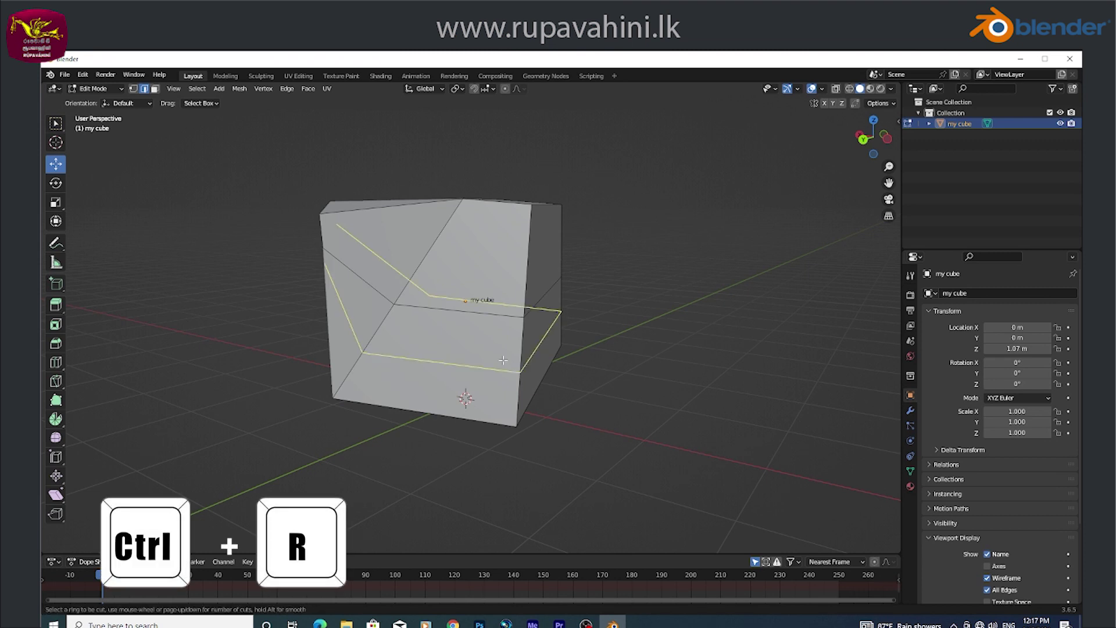
key(Escape)
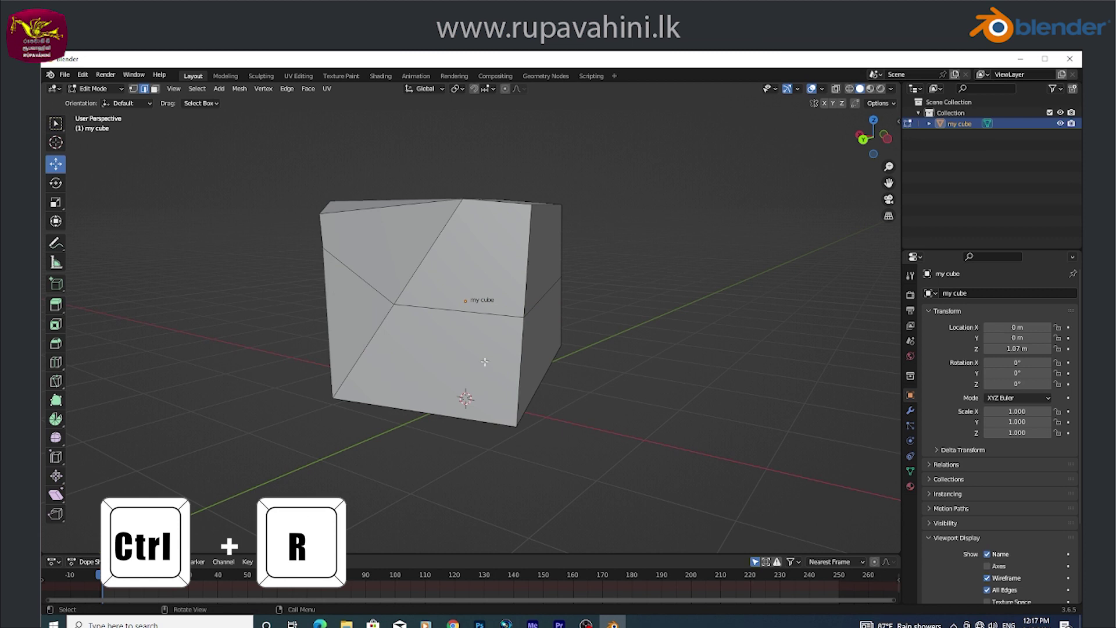
mouse_move(482, 360)
middle_down()
mouse_move(434, 357)
mouse_move(452, 355)
middle_up()
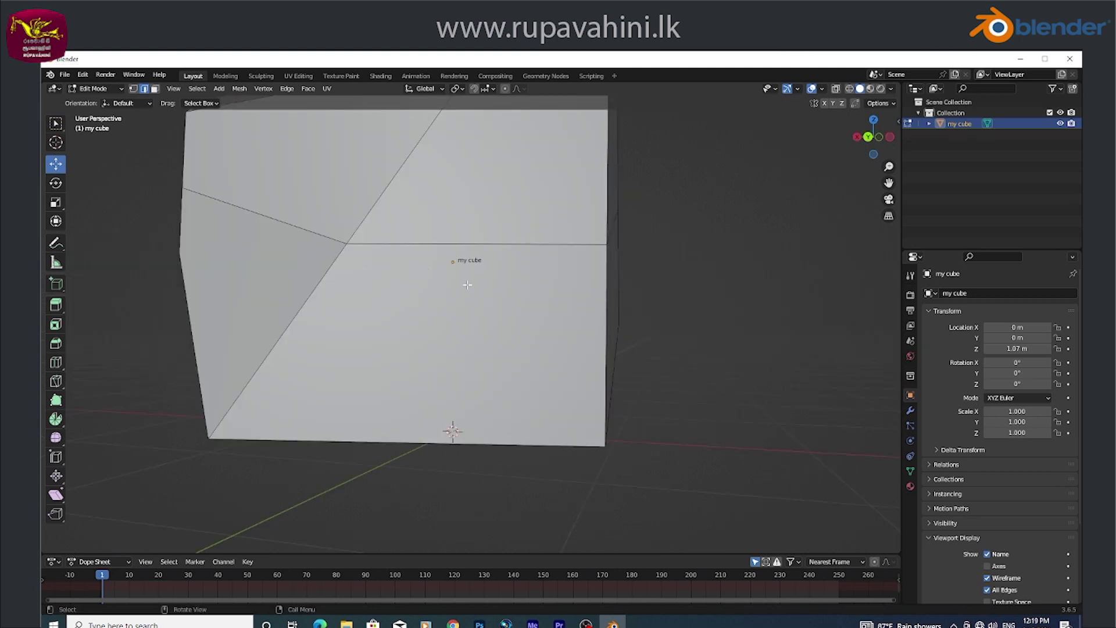
scroll(467, 285, up, 2)
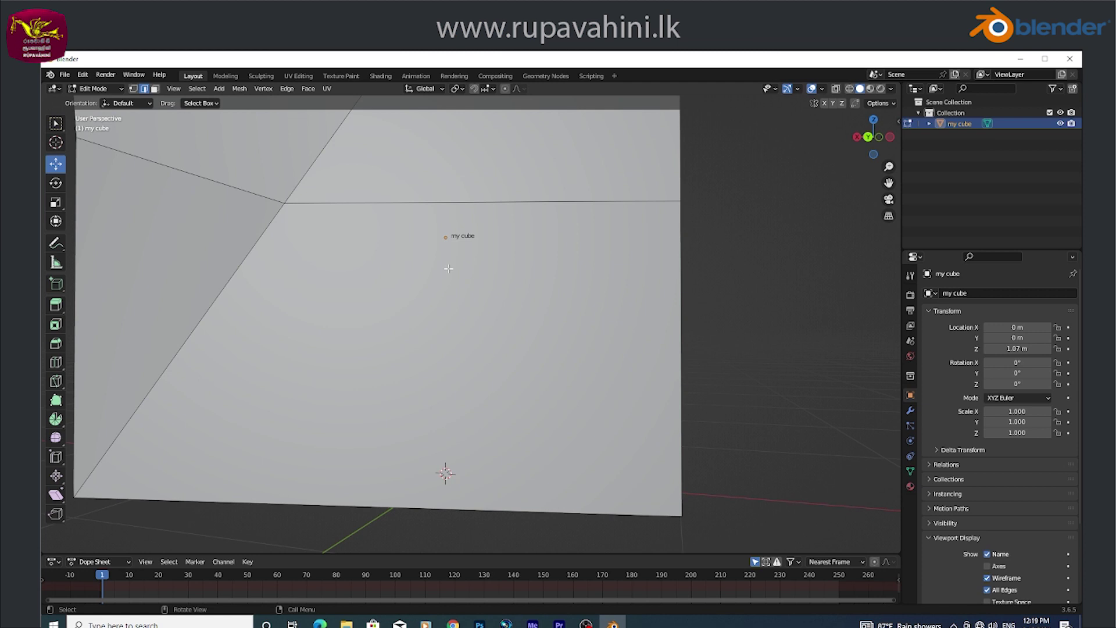
Knife-cut a new edge down the lower front face from the loop to the bottom edge
key(k)
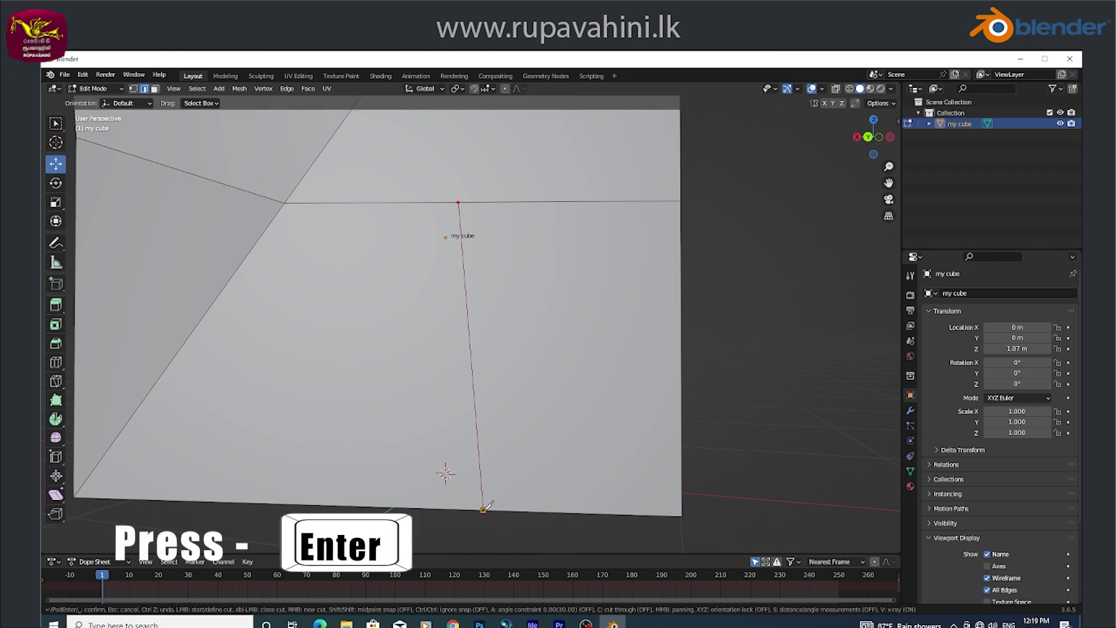
key(Return)
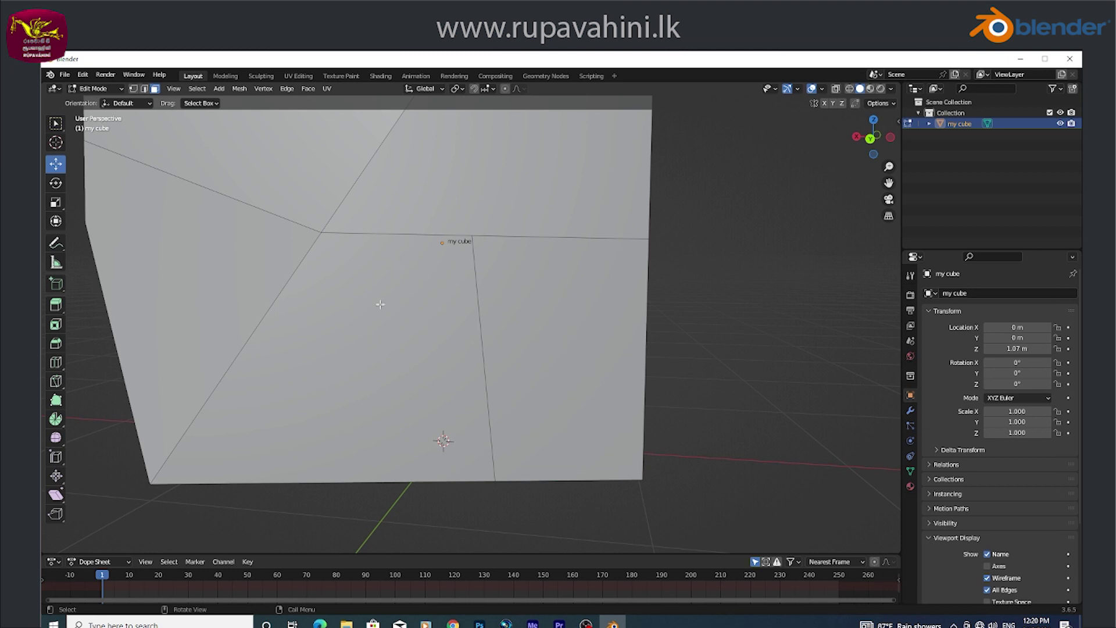
Delete the lower front face of the mesh
click(384, 335)
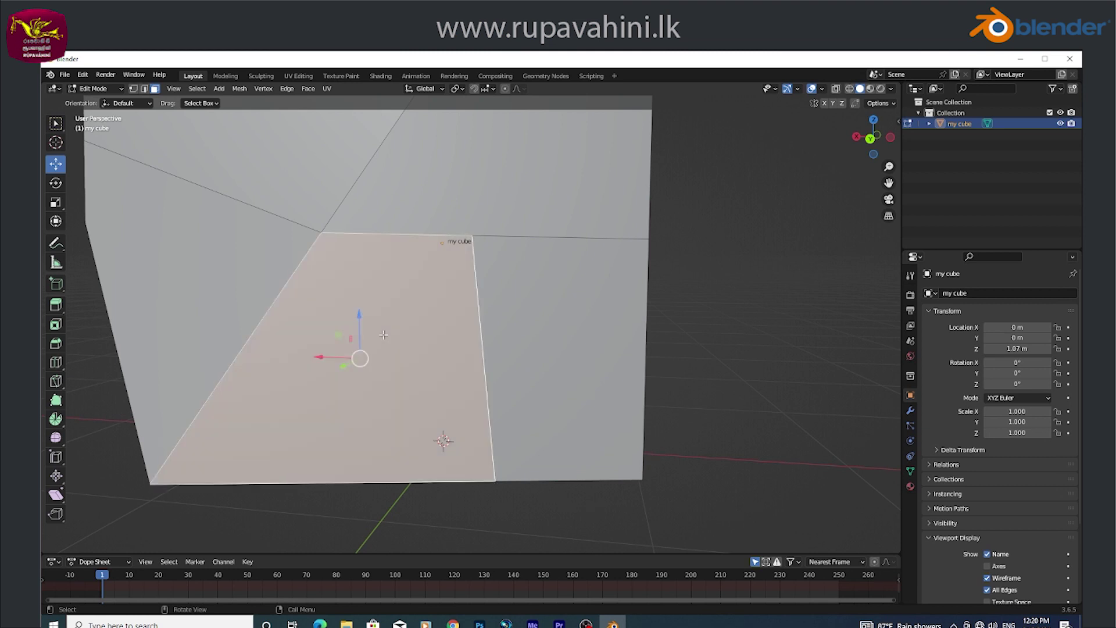
key(x)
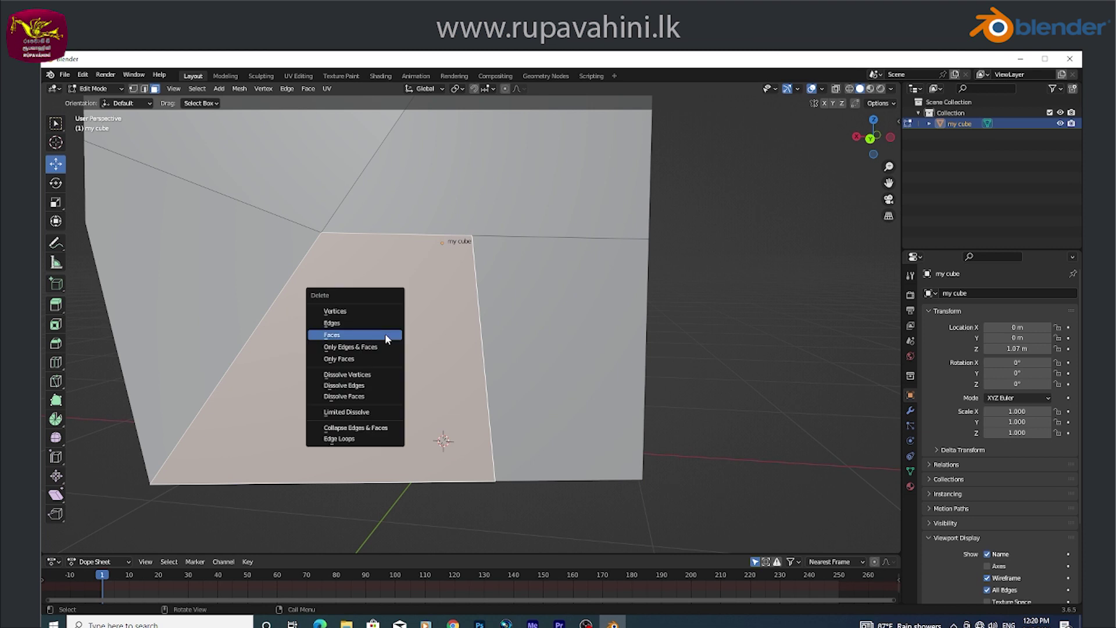
click(387, 339)
mouse_move(386, 339)
middle_down()
mouse_move(353, 314)
mouse_move(305, 319)
middle_up()
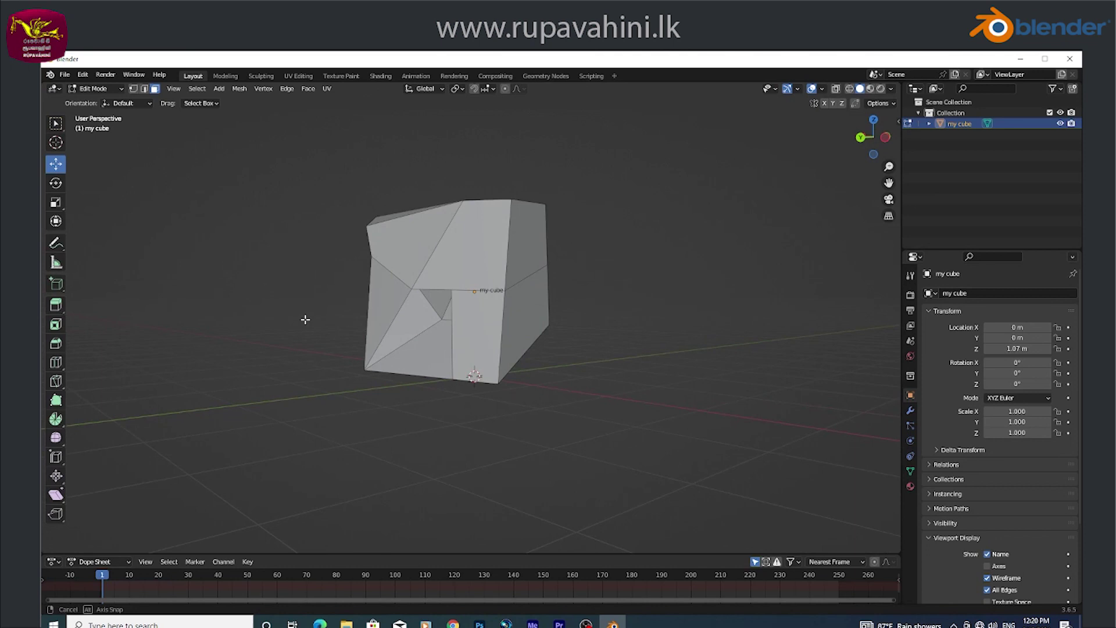
Delete the adjoining lower right side face as well
click(513, 326)
scroll(475, 348, up, 2)
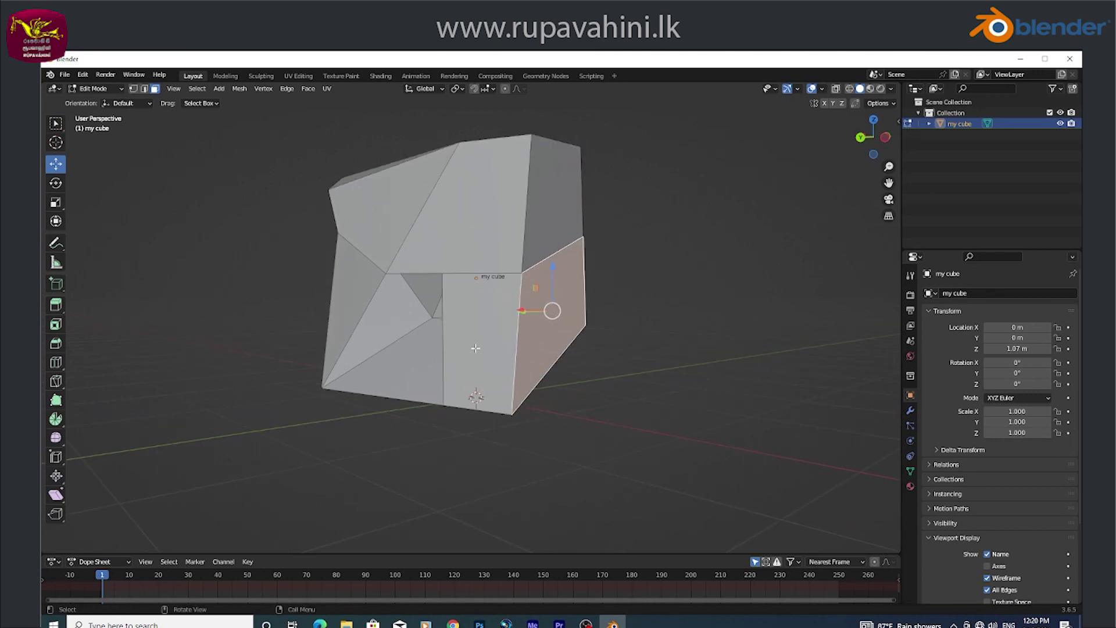
scroll(474, 349, up, 2)
key(x)
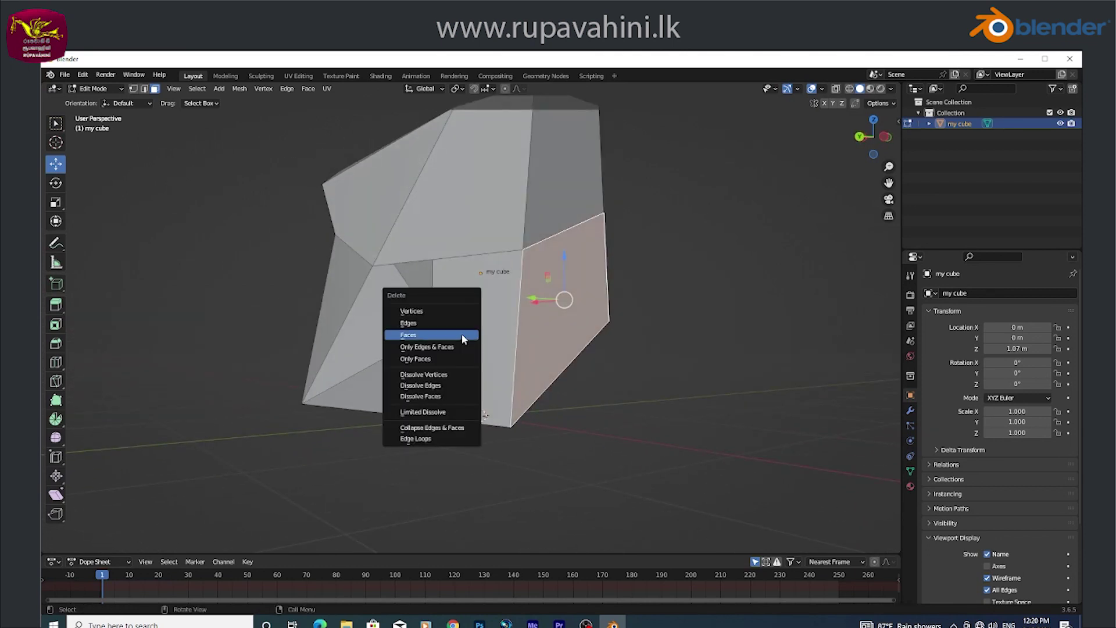
click(463, 339)
middle_drag(463, 339, 525, 274)
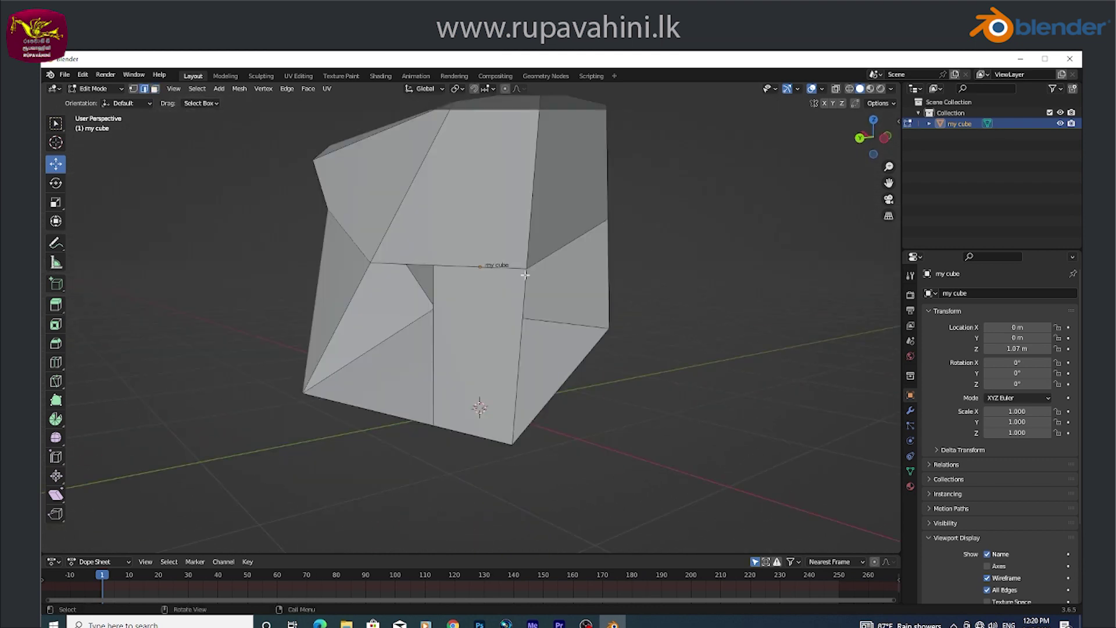
Extrude the cube's right side outward twice to start the arm
key(e)
middle_drag(558, 349, 572, 389)
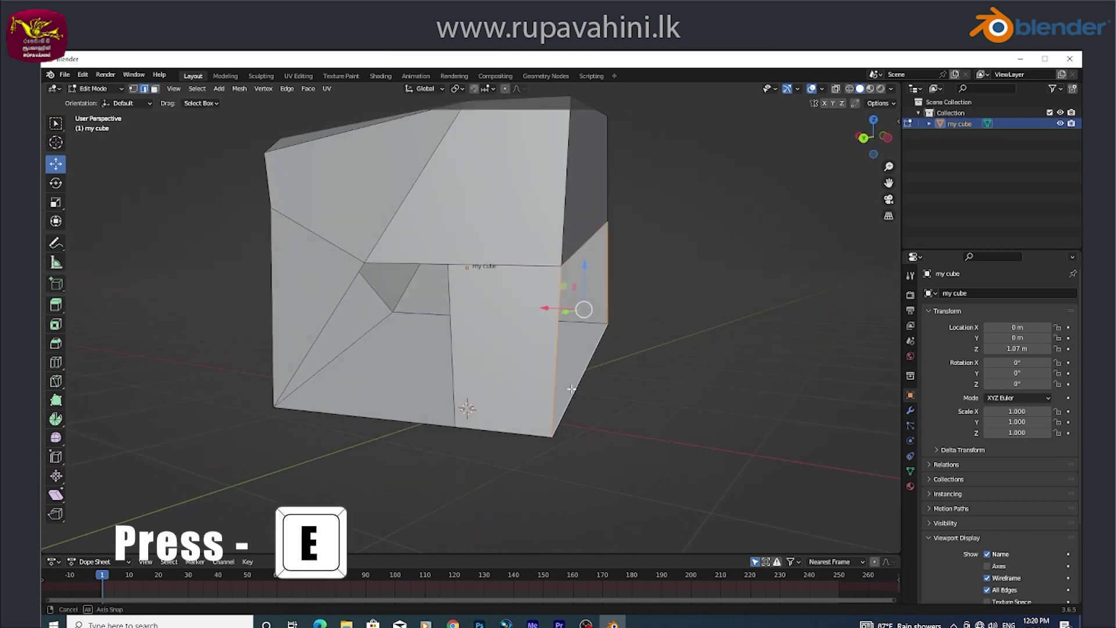
middle_drag(413, 333, 465, 356)
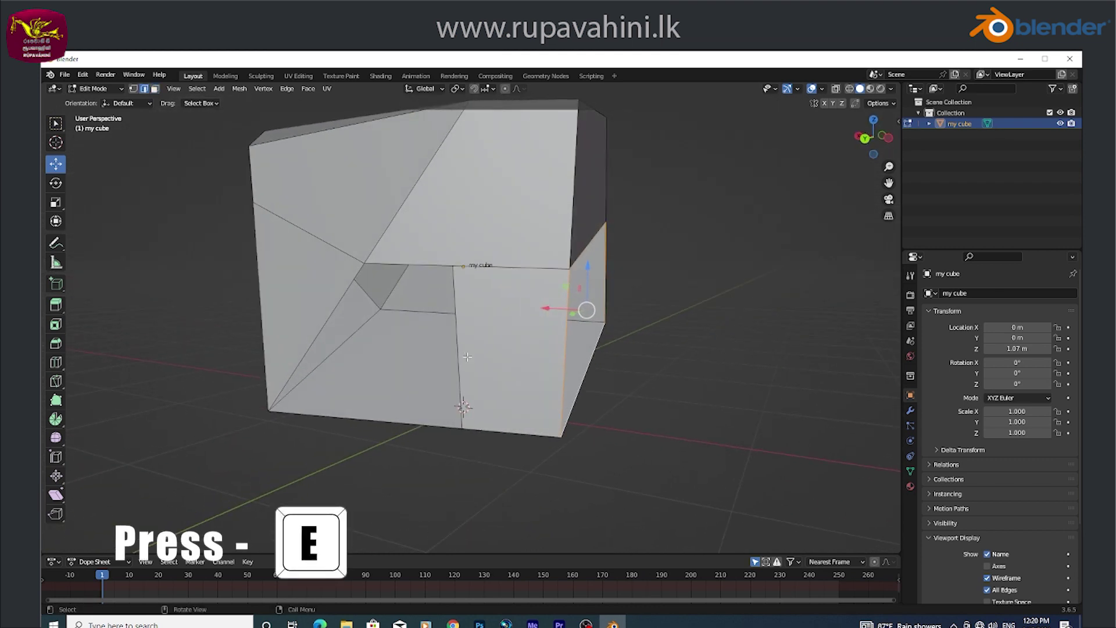
key(e)
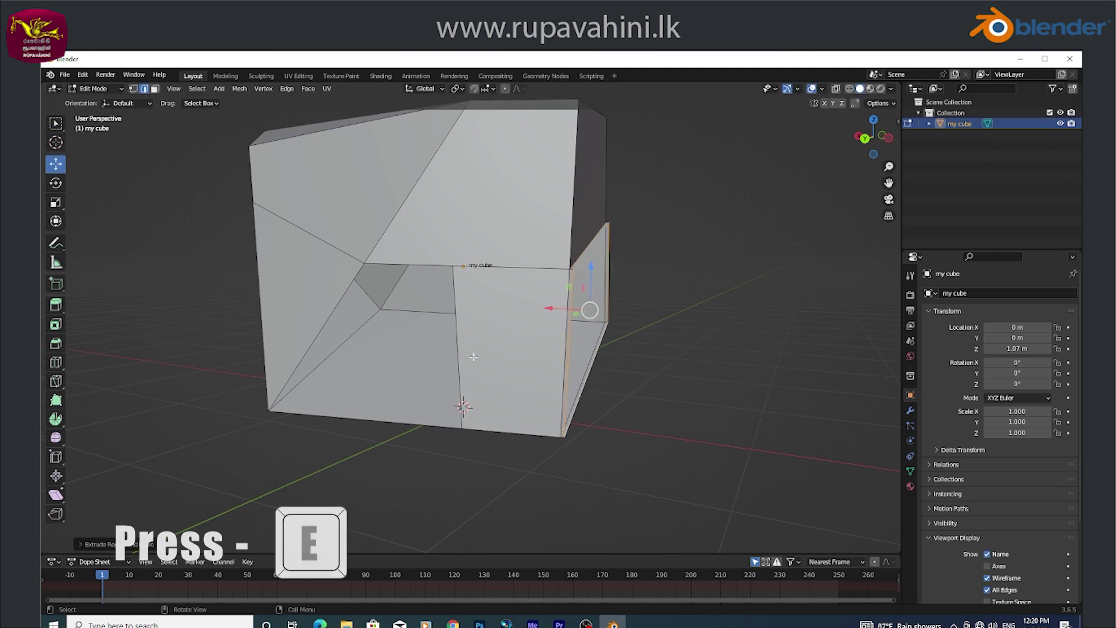
click(673, 317)
mouse_move(674, 317)
middle_down()
mouse_move(584, 384)
mouse_move(606, 351)
middle_up()
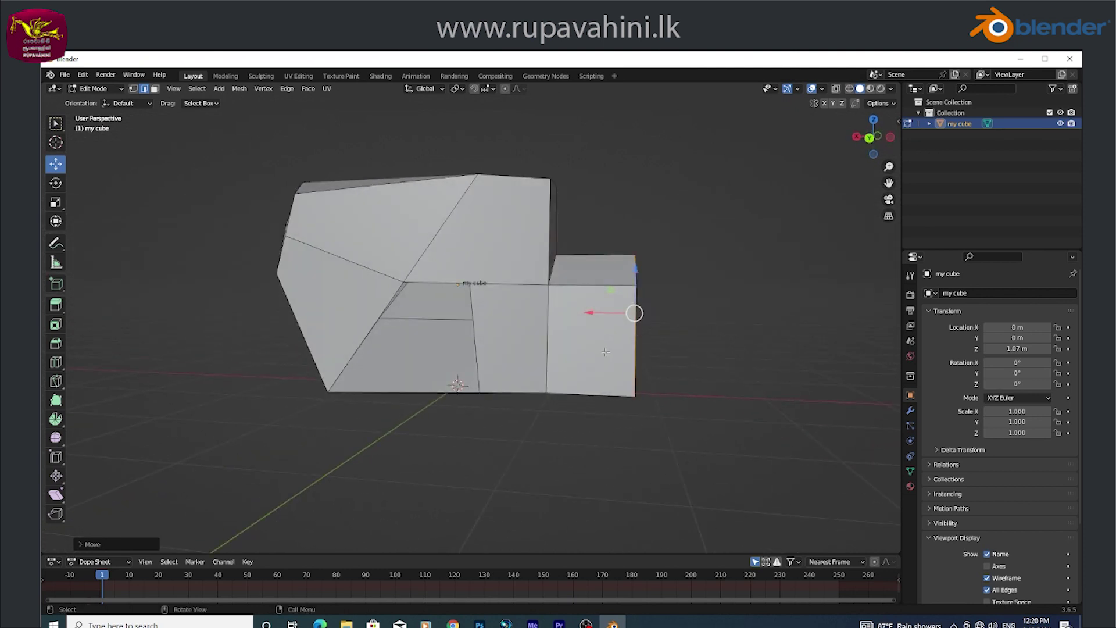
key(e)
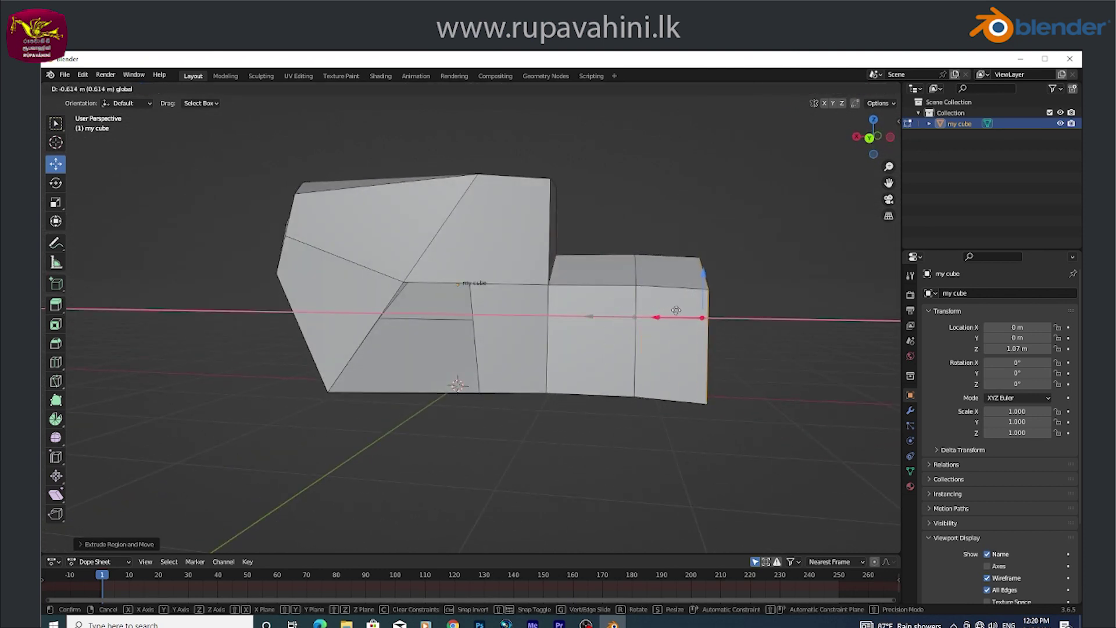
click(676, 310)
Rotate the arm's end face, raise it along Z, and scale it down to narrow the tip
key(r)
click(695, 320)
drag(707, 270, 713, 218)
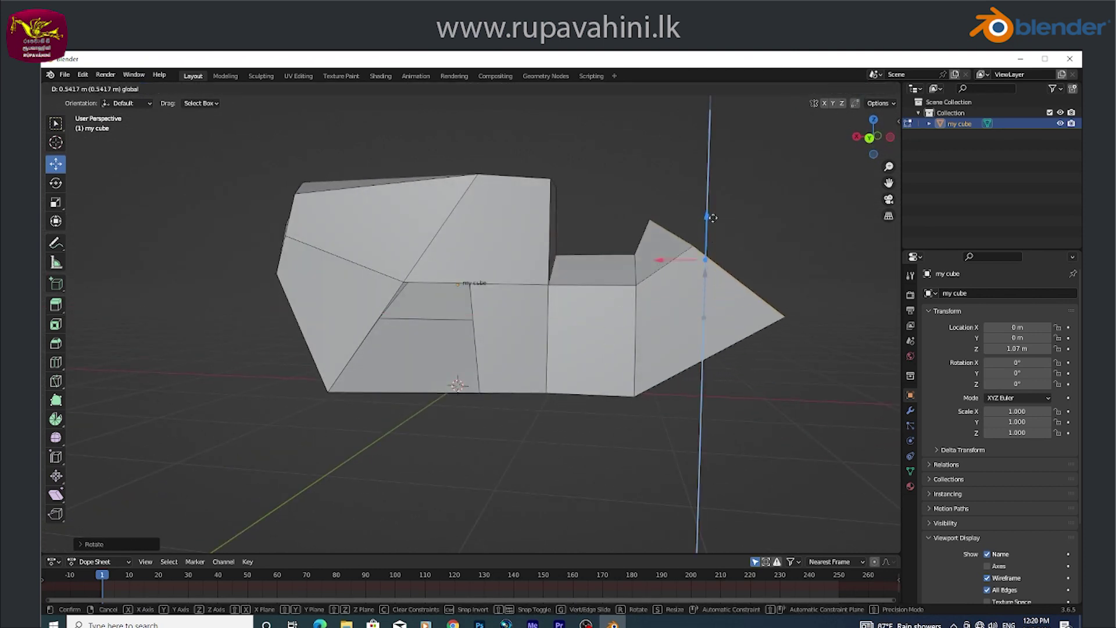
click(713, 217)
middle_drag(713, 217, 717, 221)
drag(716, 221, 715, 169)
middle_drag(715, 168, 626, 360)
key(s)
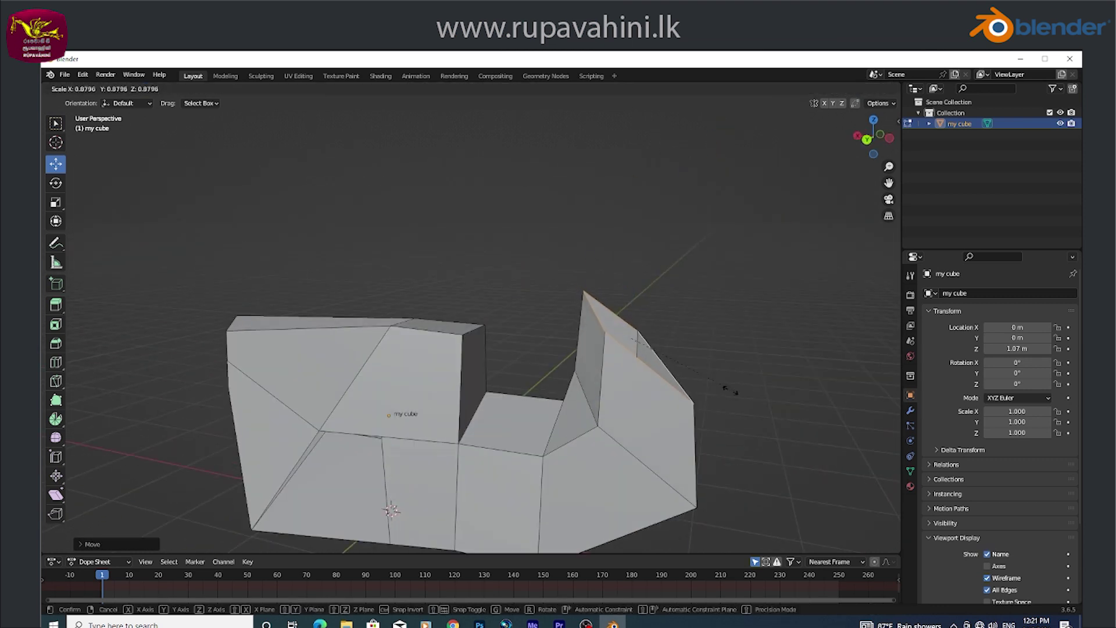
click(664, 389)
key(alt+a)
mouse_move(544, 413)
middle_down()
mouse_move(573, 397)
mouse_move(182, 187)
middle_up()
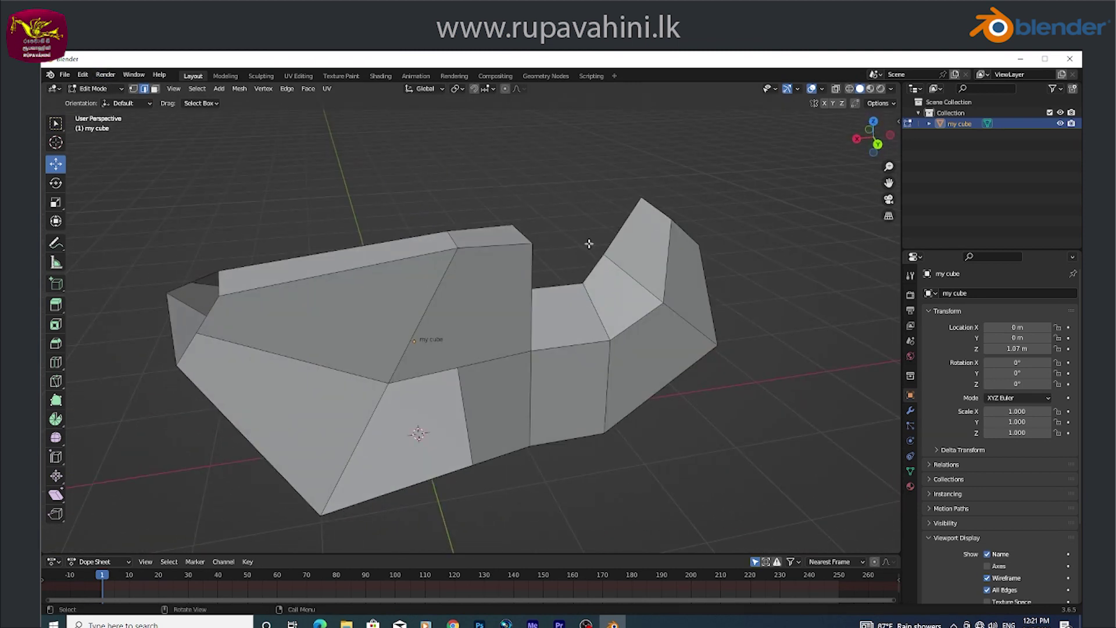
Shift the selected geometry along the X axis
mouse_move(564, 257)
middle_down()
mouse_move(337, 486)
mouse_move(407, 407)
mouse_move(364, 408)
mouse_move(529, 379)
middle_up()
key(g)
key(x)
click(407, 407)
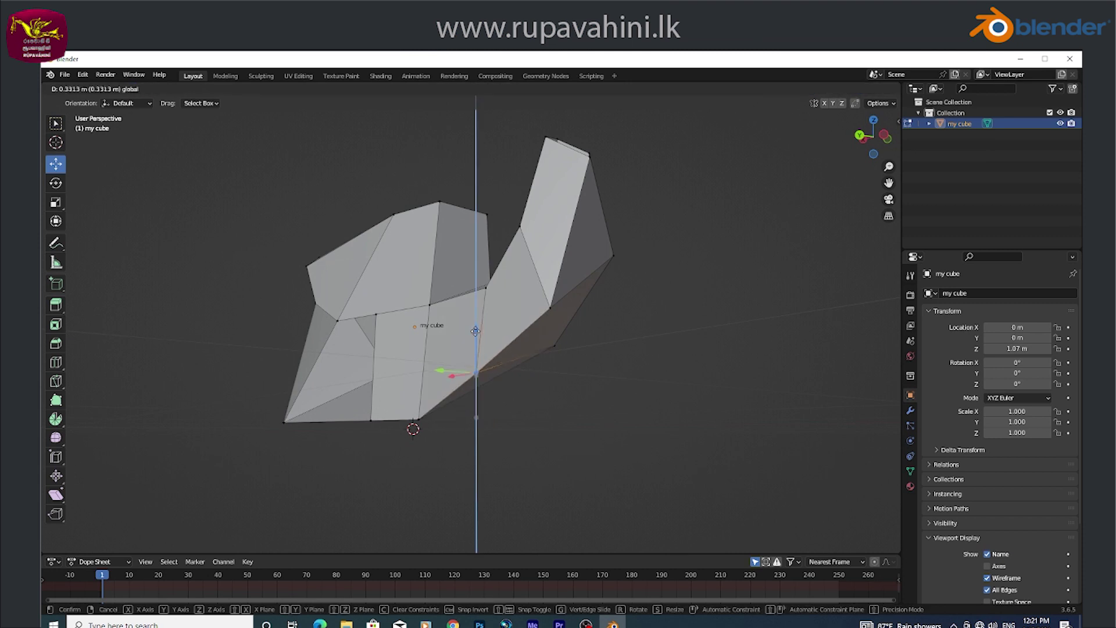
Fill a new face between two edges to close the gap
middle_drag(407, 319, 427, 359)
mouse_move(468, 427)
ctrl+middle_down()
mouse_move(476, 375)
mouse_move(414, 392)
mouse_move(449, 359)
ctrl+middle_up()
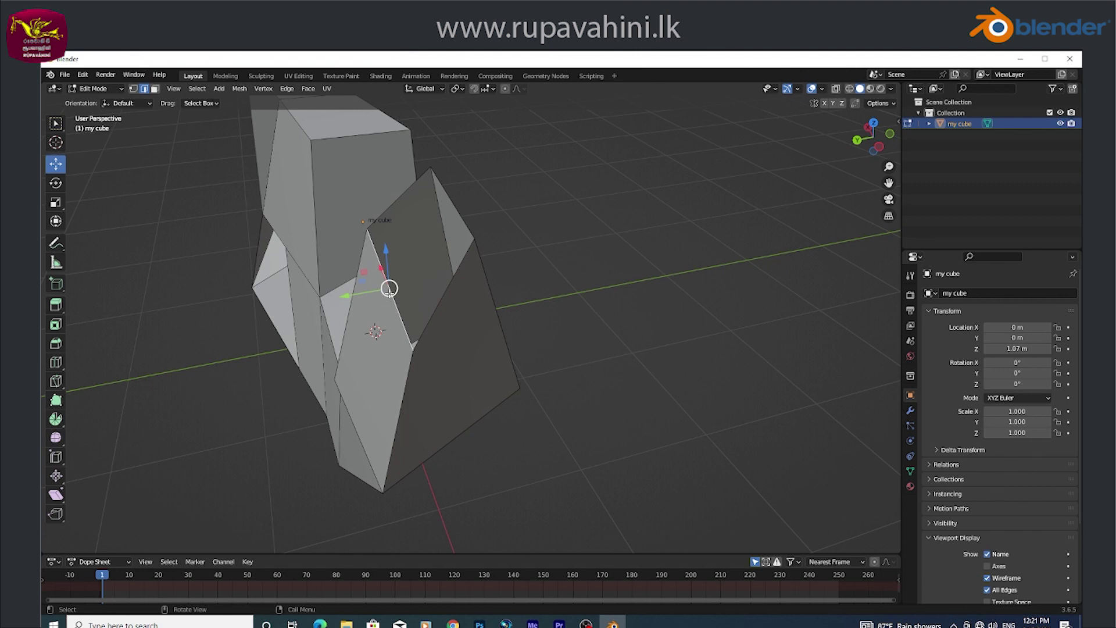
middle_drag(414, 309, 318, 302)
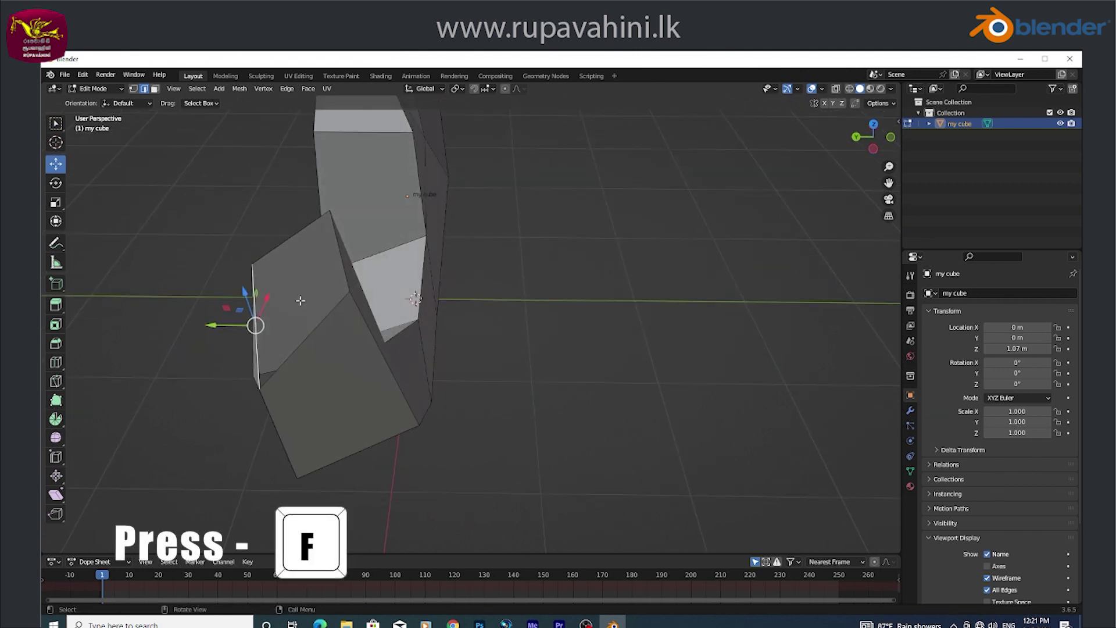
shift+click(341, 257)
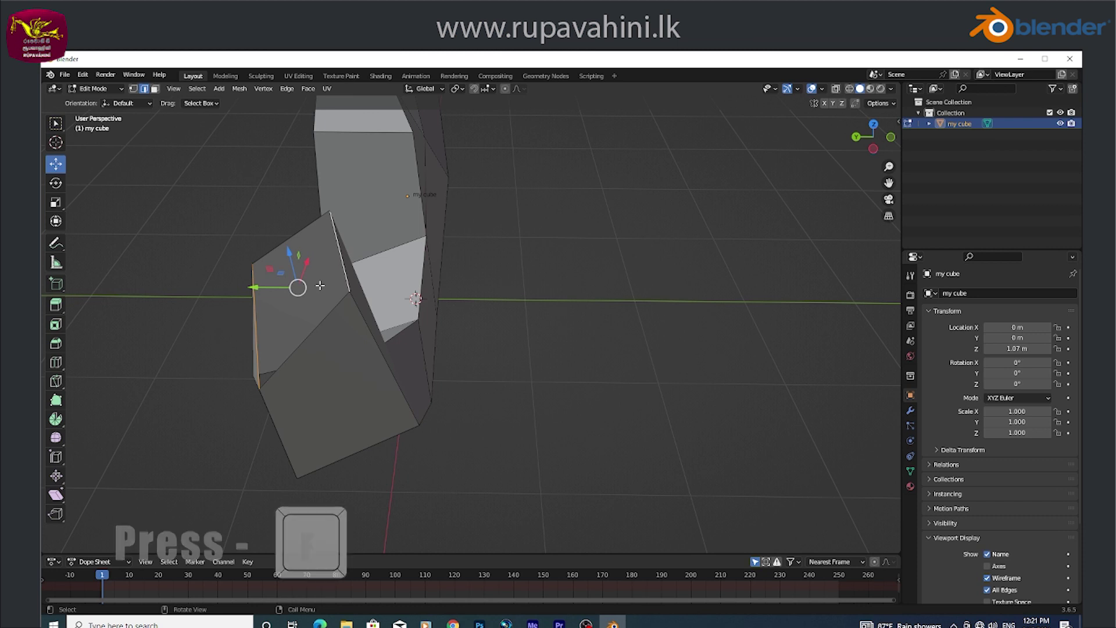
key(f)
Delete a lower front face of the mesh in face select mode
mouse_move(303, 297)
middle_down()
mouse_move(490, 277)
mouse_move(386, 326)
mouse_move(442, 339)
mouse_move(390, 399)
mouse_move(365, 402)
middle_up()
scroll(390, 399, down, 3)
click(155, 89)
click(386, 388)
key(x)
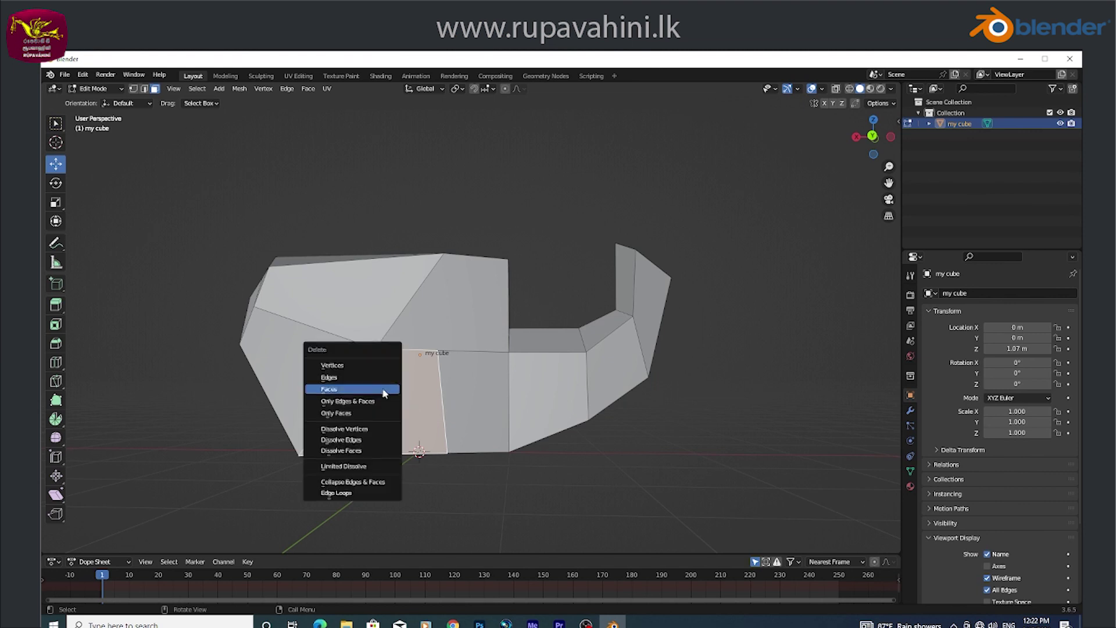
click(384, 389)
mouse_move(384, 393)
middle_down()
mouse_move(339, 479)
mouse_move(297, 473)
mouse_move(433, 444)
mouse_move(464, 456)
mouse_move(454, 471)
mouse_move(523, 411)
mouse_move(510, 485)
mouse_move(468, 443)
mouse_move(212, 458)
mouse_move(204, 471)
middle_up()
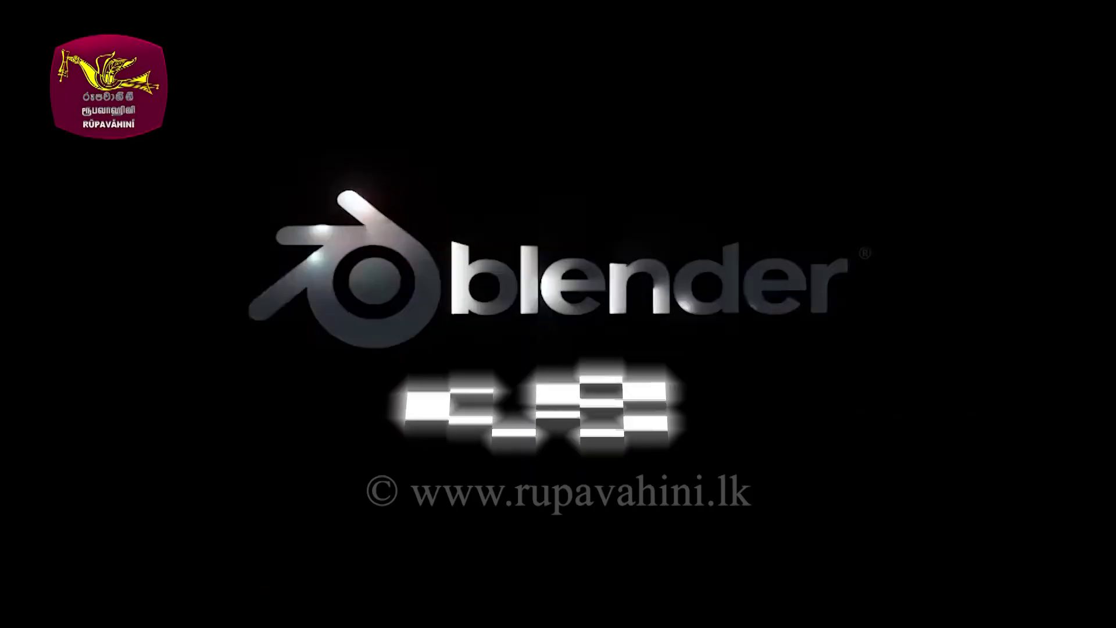